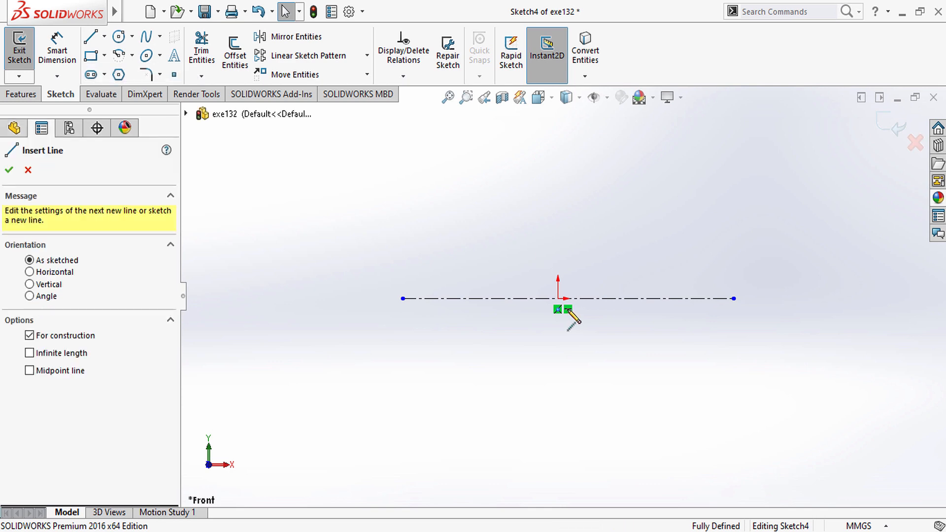
left_click(557, 159)
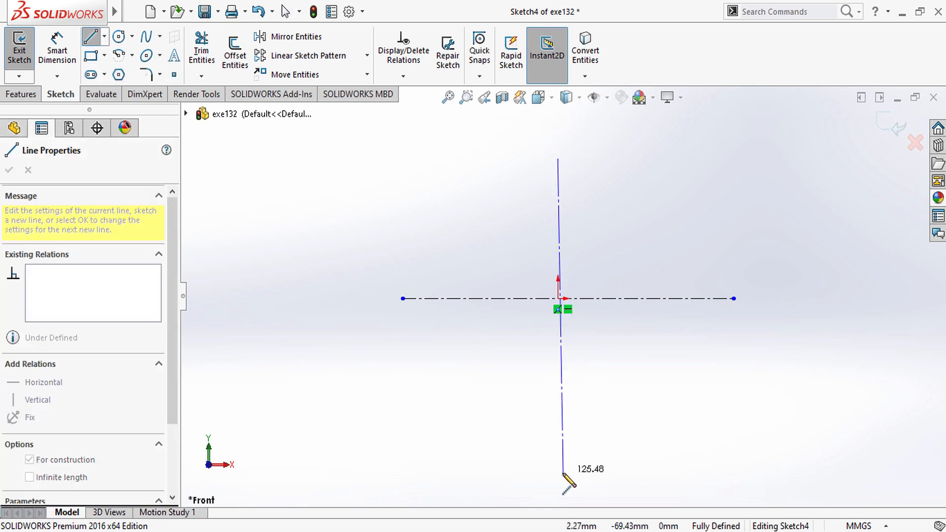
left_click(554, 455)
key("Escape")
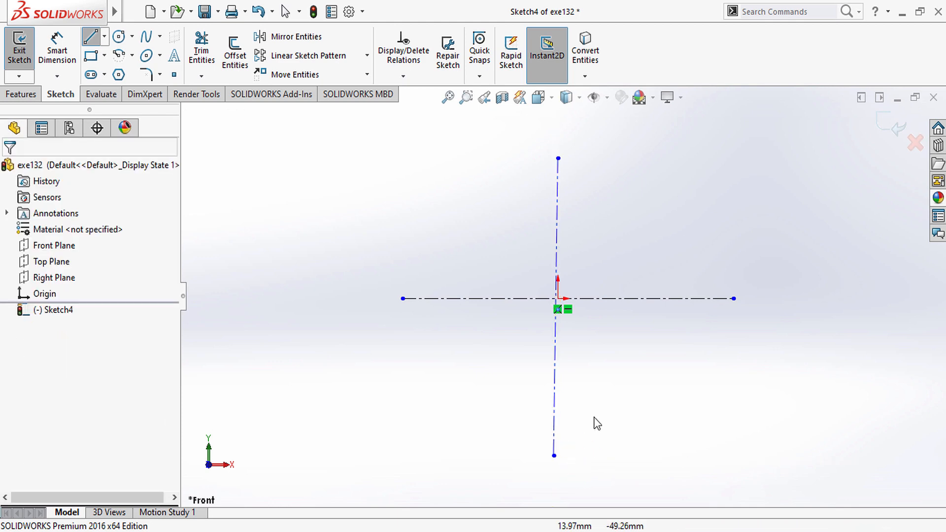
key("ctrl+z")
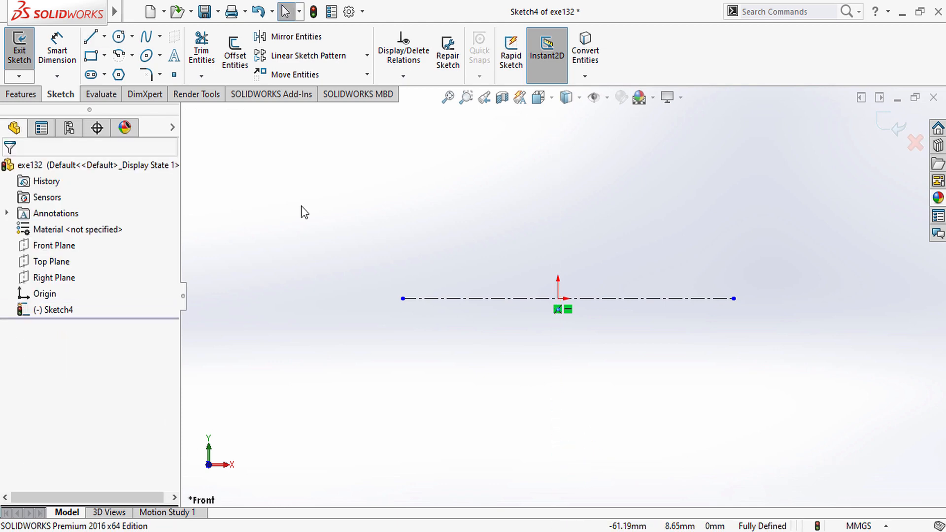
Draw a vertical construction centerline through the origin, crossing the horizontal centerline and extending above and below it.
left_click(104, 42)
left_click(101, 73)
left_click(559, 174)
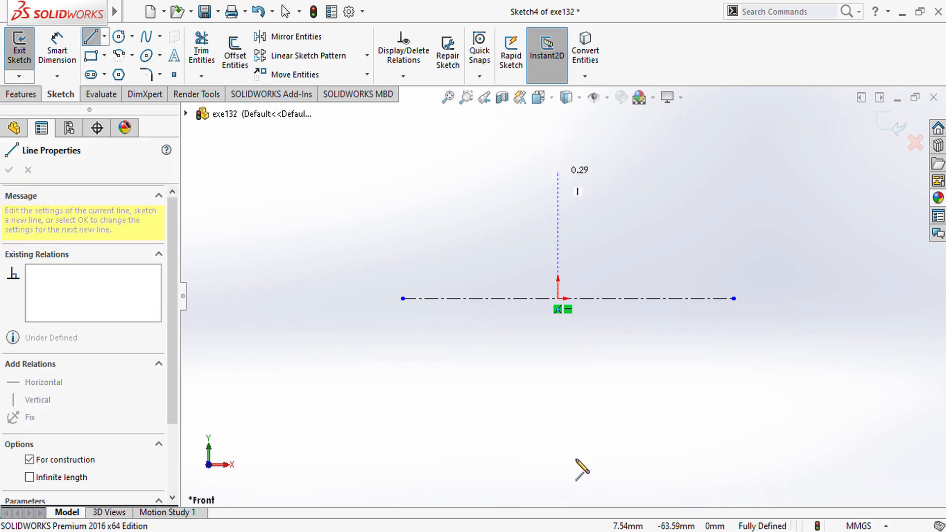
left_click(558, 449)
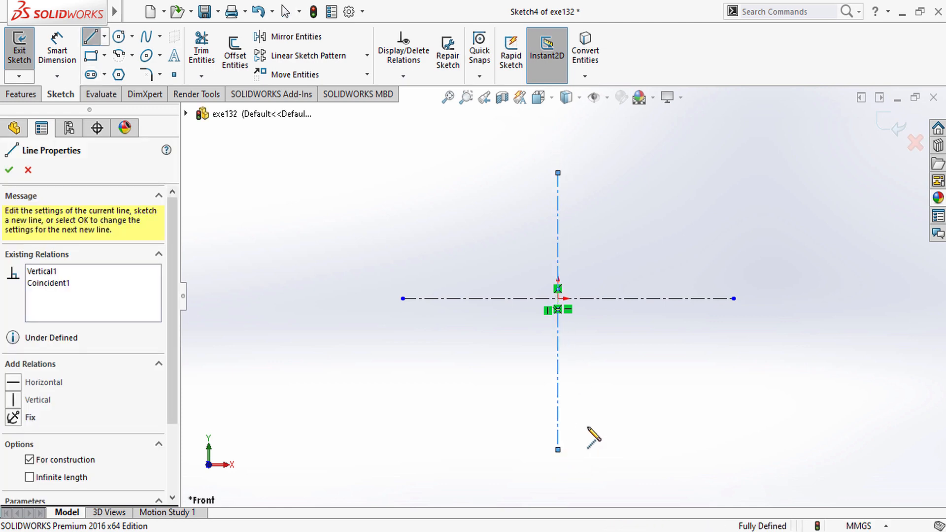
key("Escape")
Sketch a stepped half-profile from the horizontal centerline up to the vertical one, with a lower side about 23.5 mm high and a top edge about 25.5 mm long.
scroll(631, 318, "down", 2)
scroll(602, 294, "up", 1)
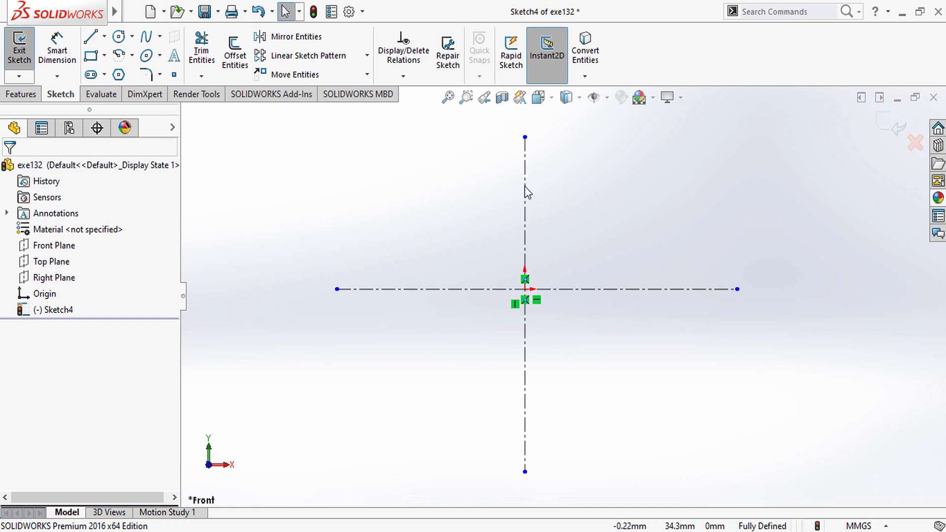
scroll(525, 185, "up", 1)
scroll(525, 185, "down", 1)
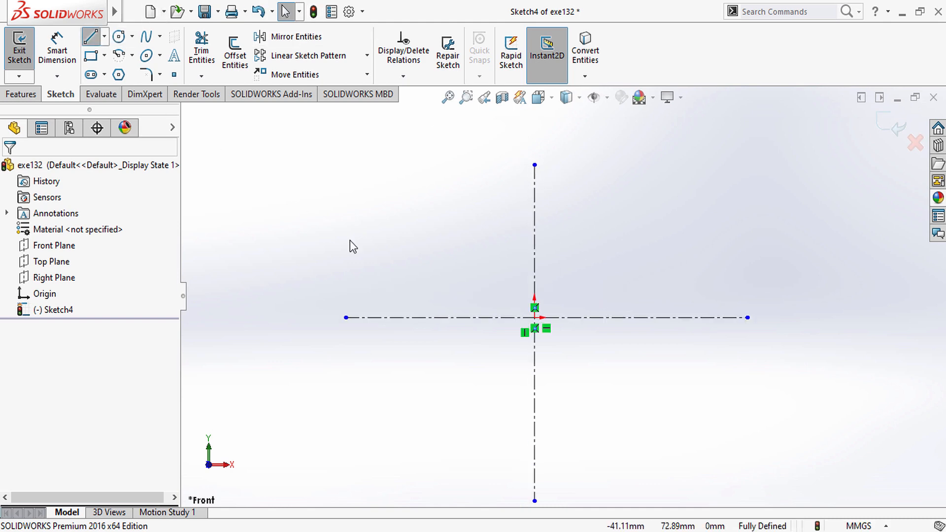
key("l")
left_click(440, 317)
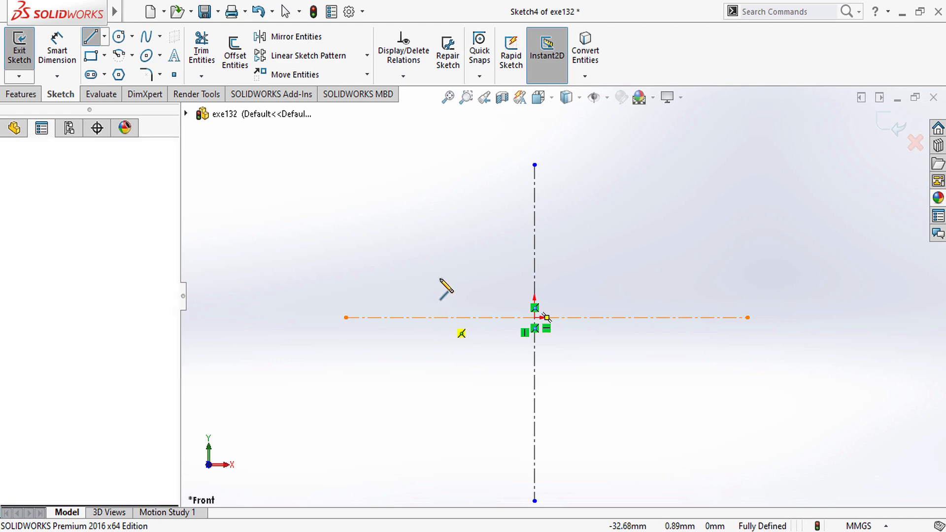
left_click(441, 246)
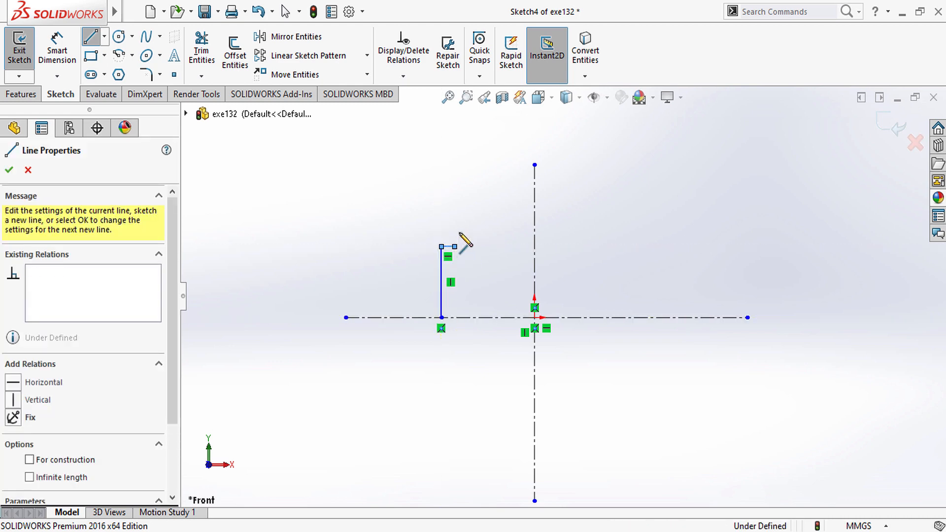
left_click(454, 191)
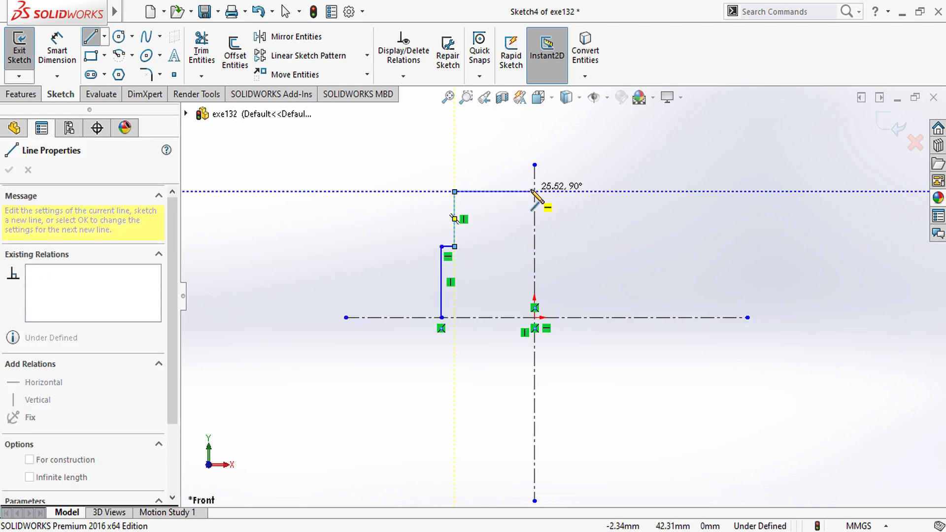
left_click(534, 191)
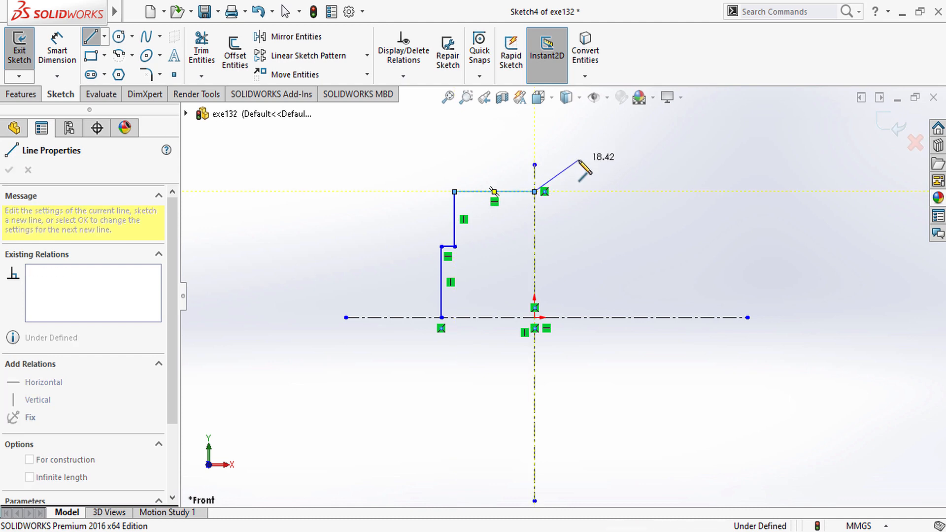
key("Escape")
scroll(527, 202, "down", 2)
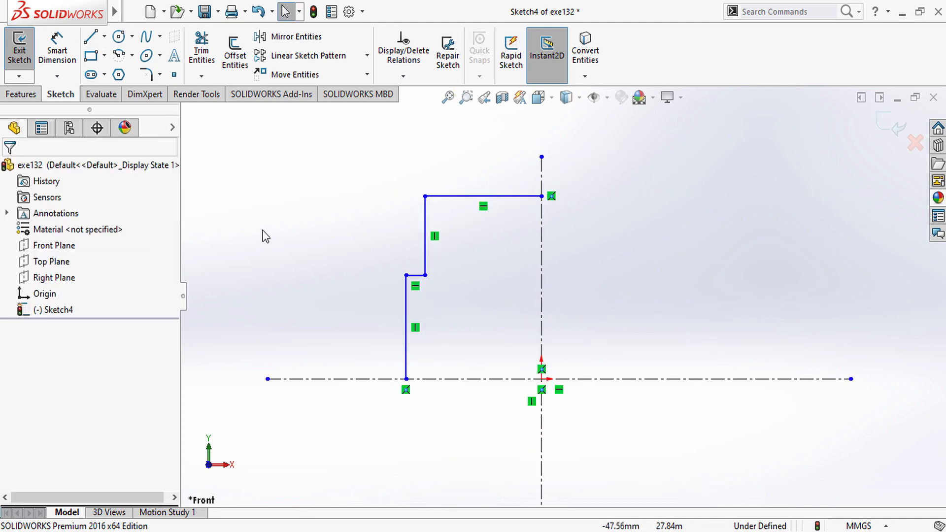
Dimension the distance between the profile's lower vertical line and the vertical centerline as 40 mm.
left_click(73, 49)
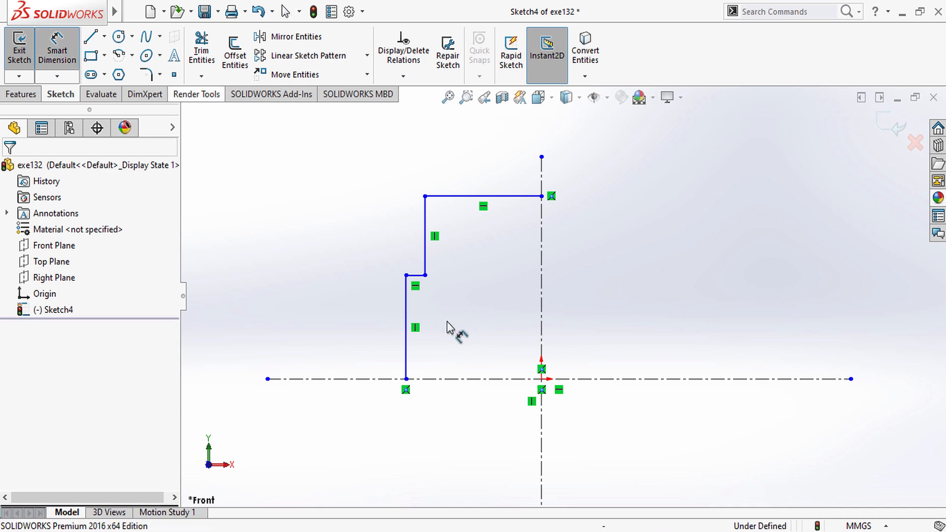
left_click(407, 366)
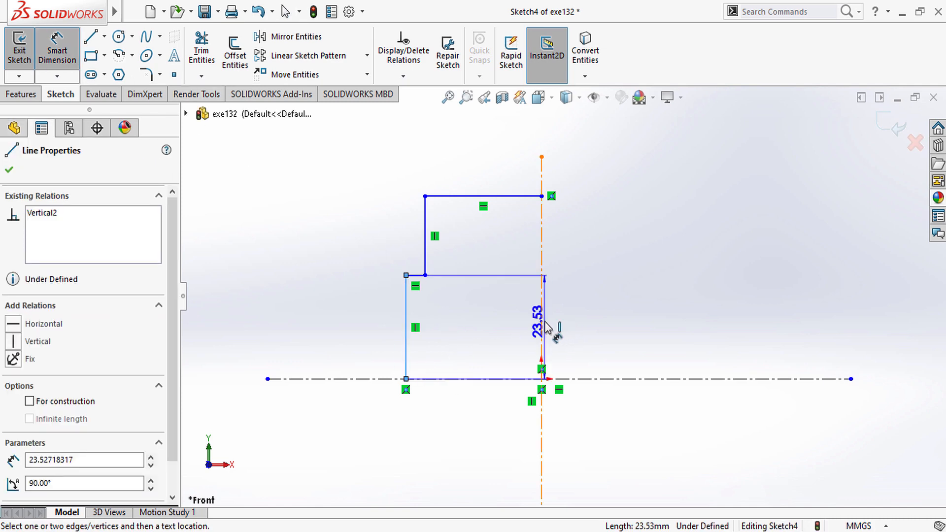
left_click(542, 323)
left_click(497, 440)
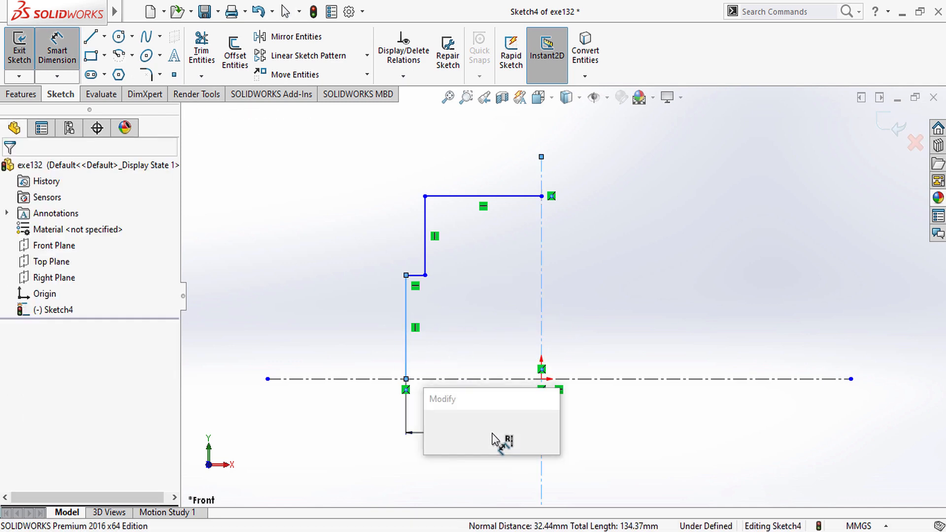
type("40")
left_click(432, 430)
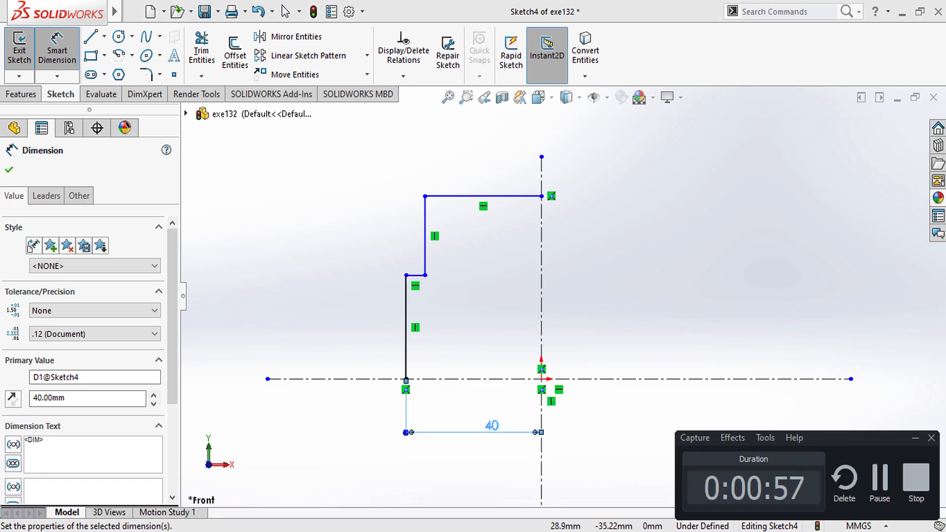
left_click(416, 274)
left_click(410, 250)
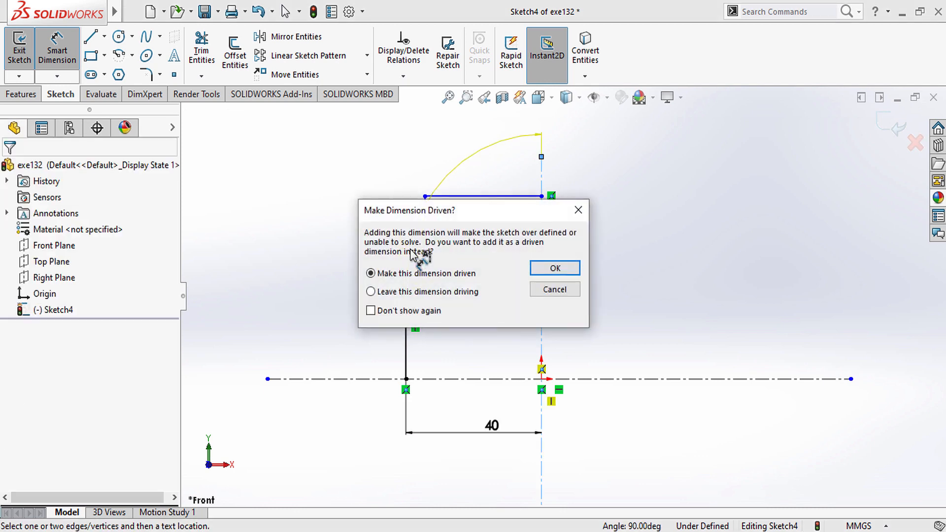
key("Escape")
left_click(456, 196)
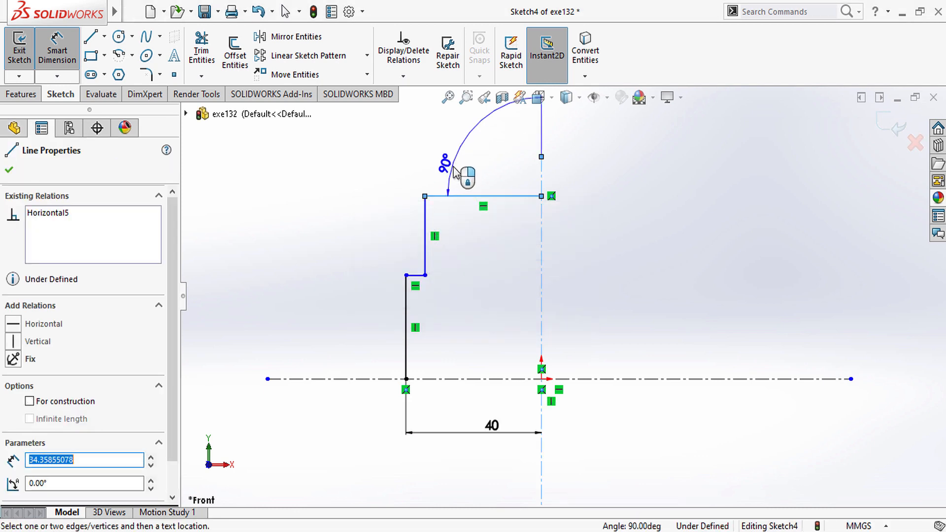
key("Escape")
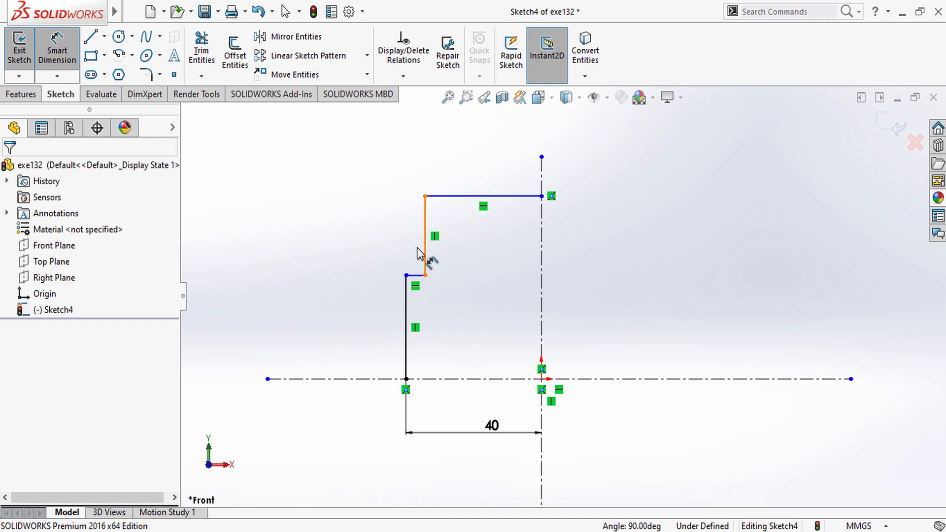
Dimension the short horizontal step of the profile as 5 mm.
left_click(412, 272)
left_click(411, 260)
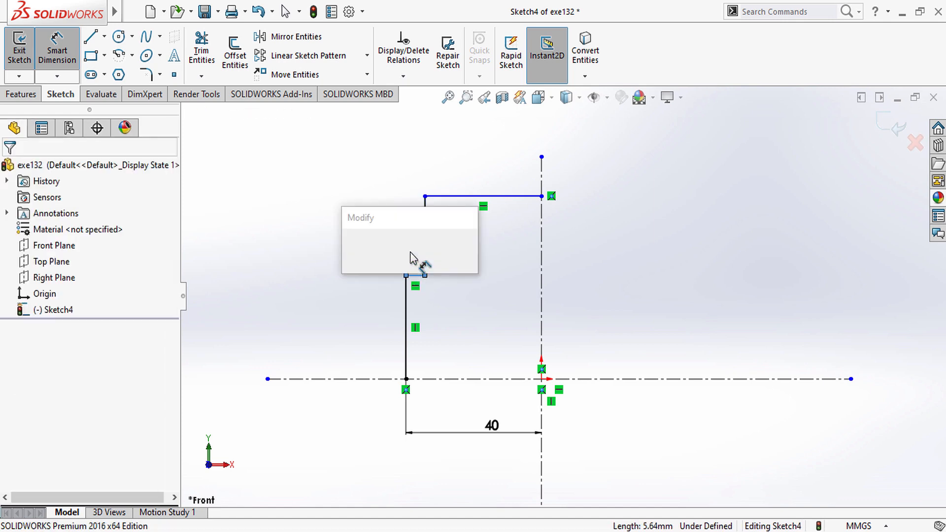
type("5.00mm")
key("Return")
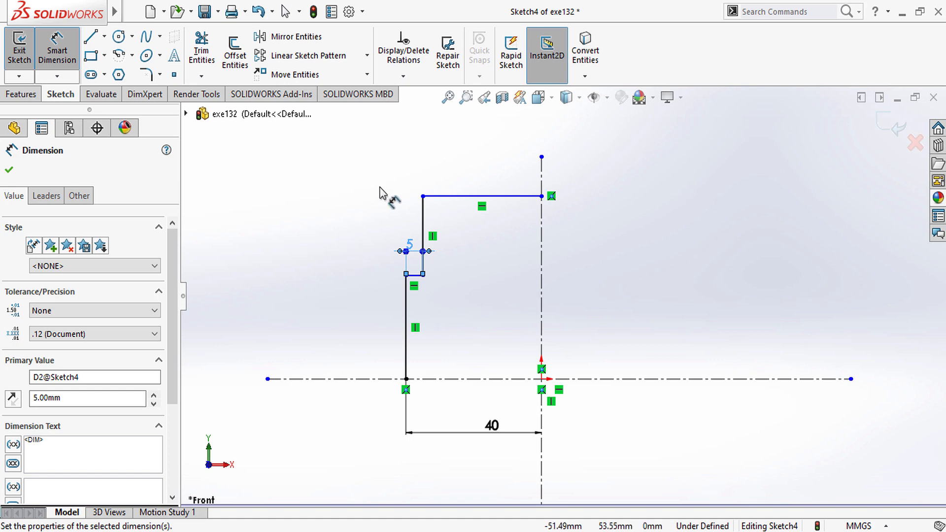
Mirror the four profile lines about the vertical centerline, keeping the originals.
left_click(293, 38)
left_click(454, 195)
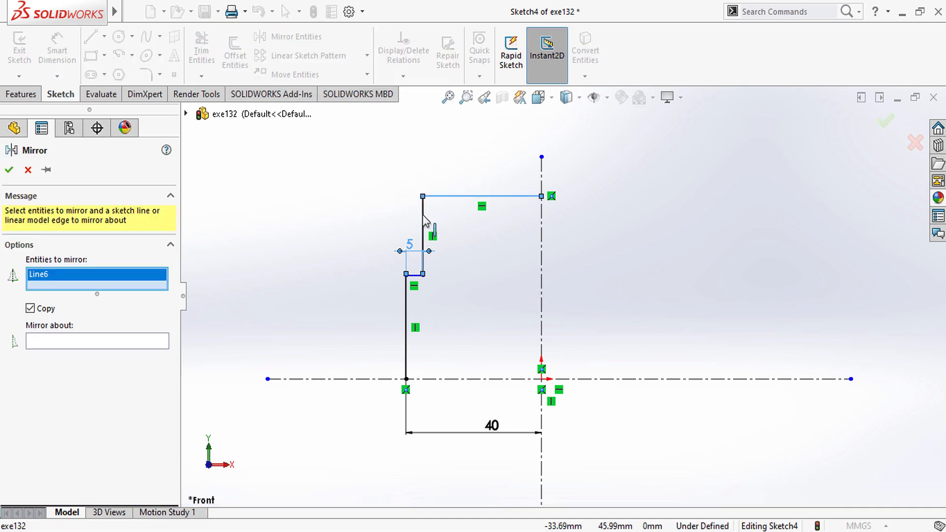
left_click(423, 217)
left_click(413, 277)
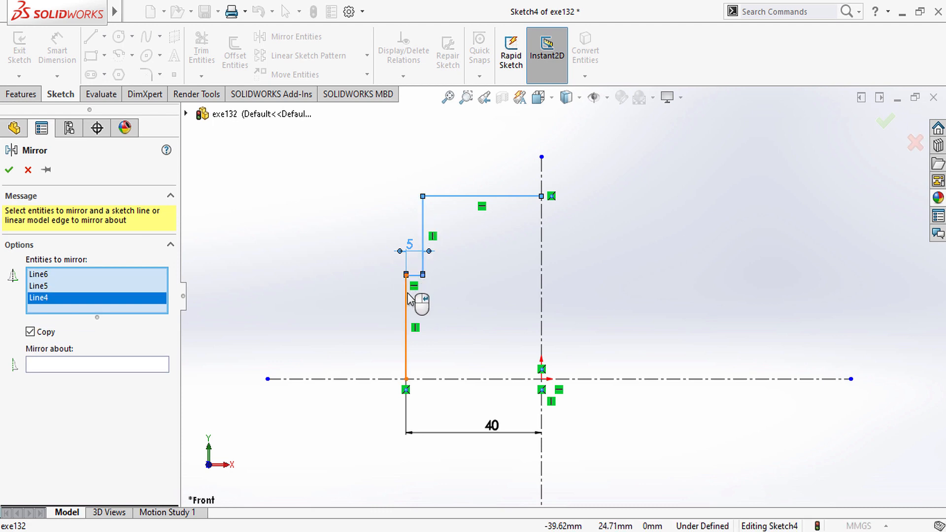
left_click(406, 300)
left_click(124, 377)
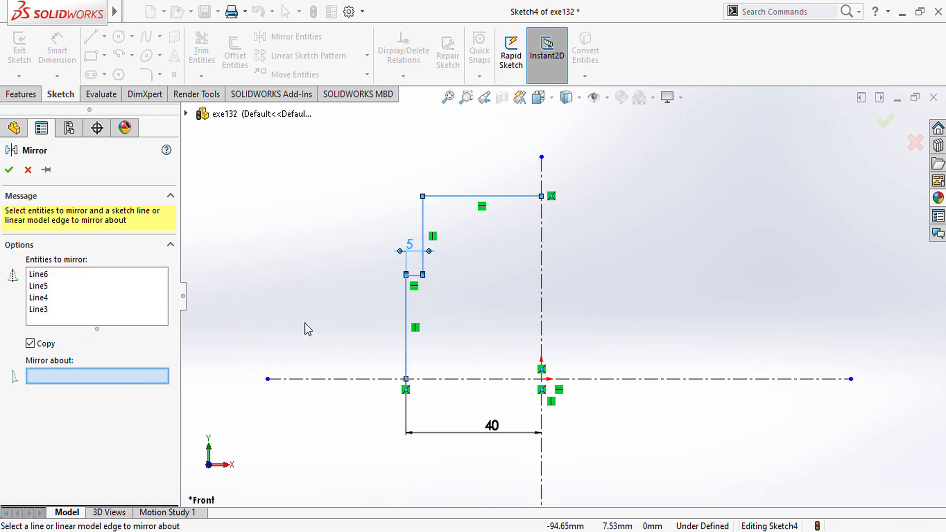
left_click(541, 268)
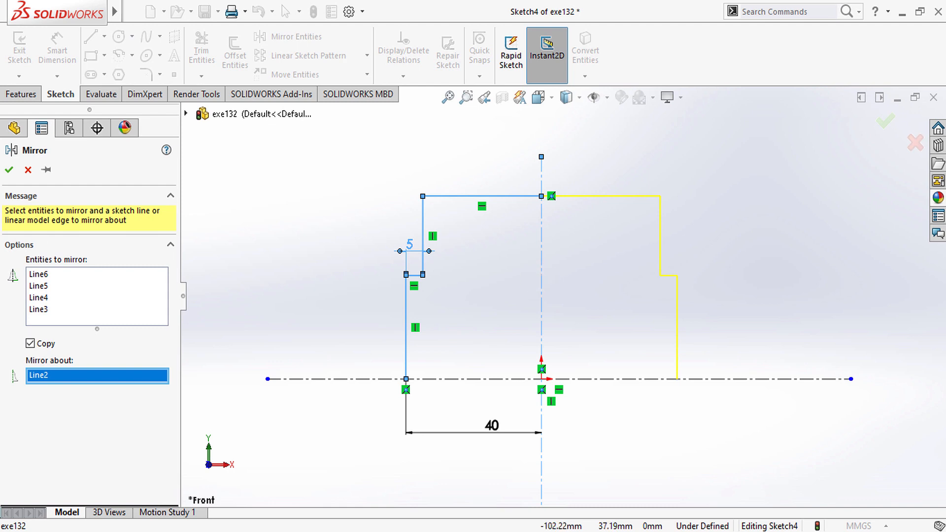
left_click(9, 164)
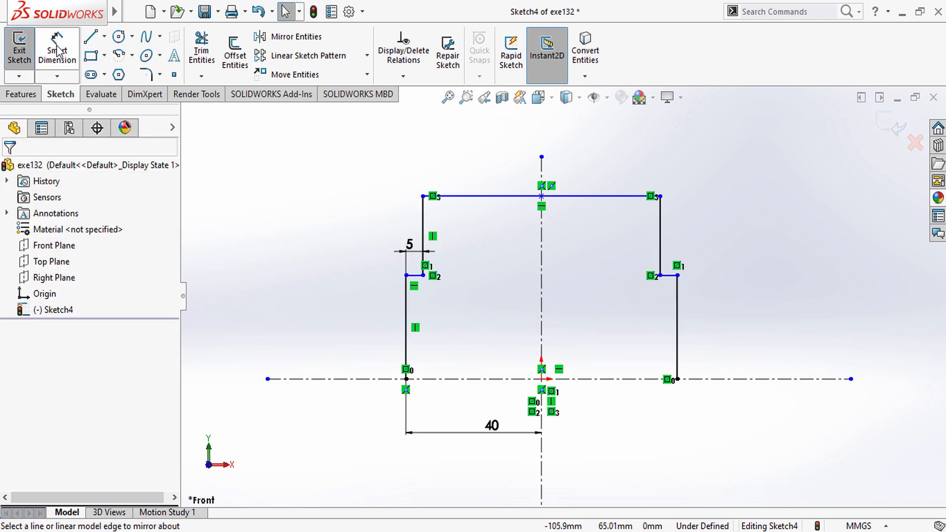
Draw a centerpoint arc of about 24 mm radius, centred on the vertical centerline above the top edge, curving below it with both ends on that edge.
left_click(125, 58)
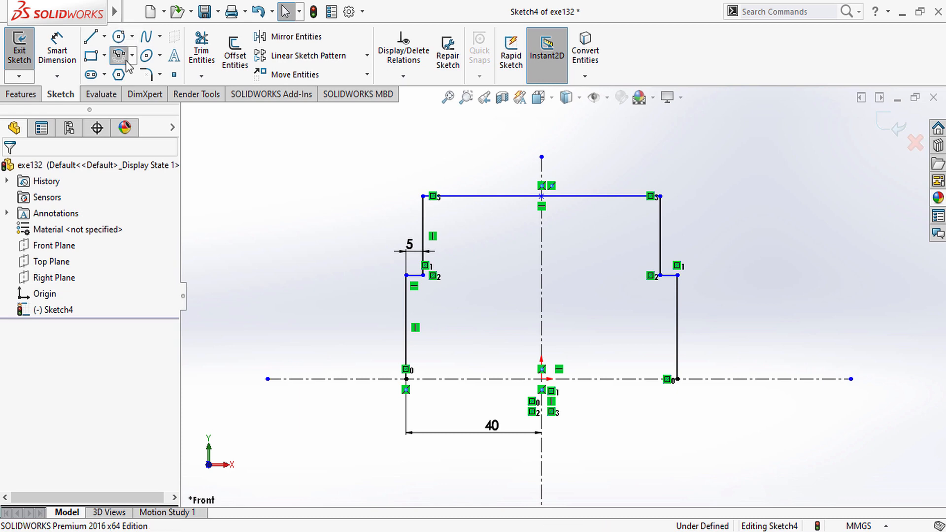
scroll(522, 217, "down", 2)
key("Escape")
left_click(123, 52)
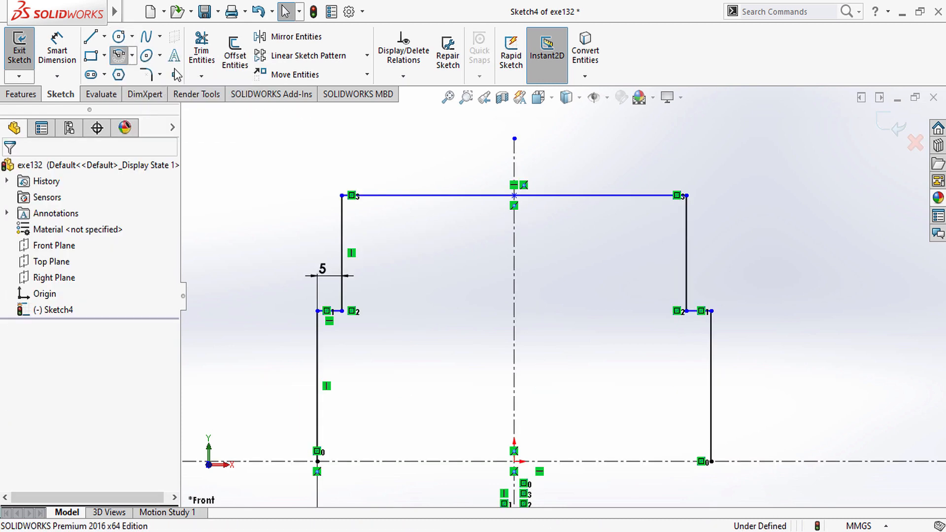
left_click(514, 146)
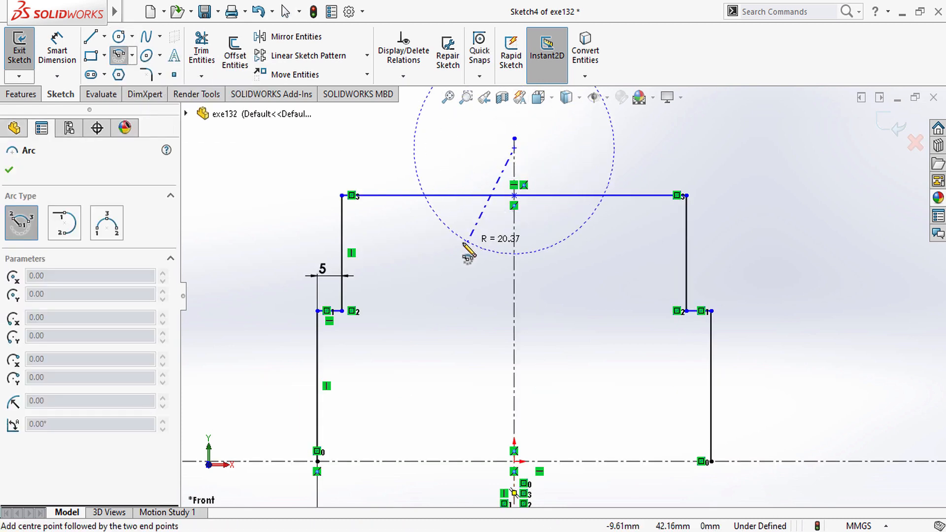
left_click(405, 196)
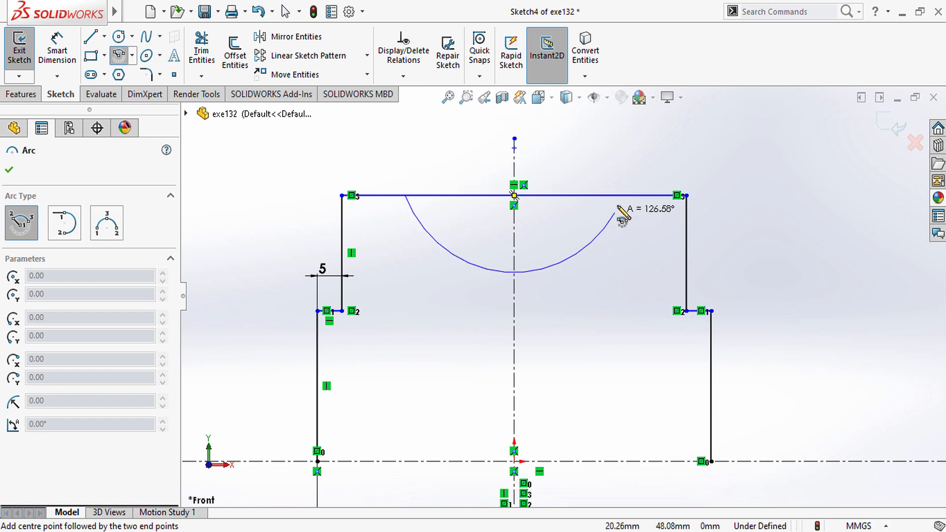
left_click(636, 189)
key("Escape")
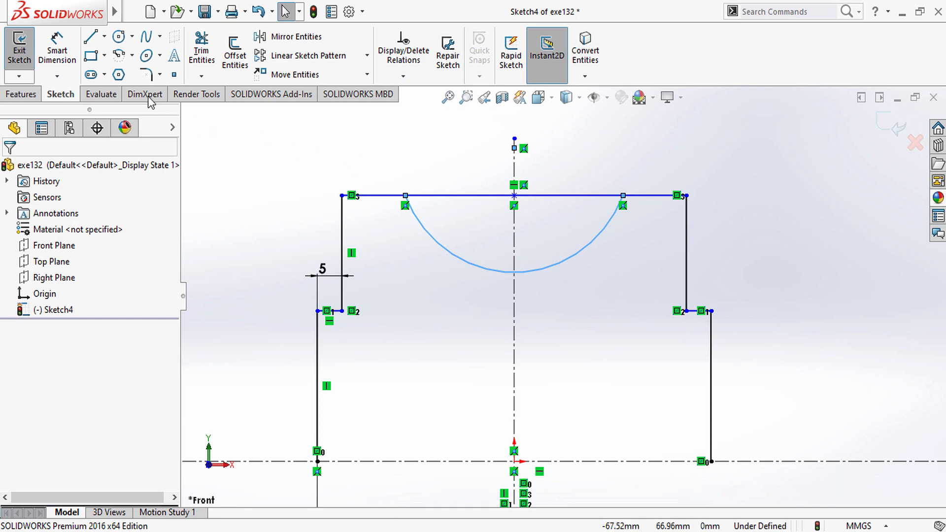
Dimension the arc's radius as 30 mm.
left_click(58, 52)
left_click(411, 212)
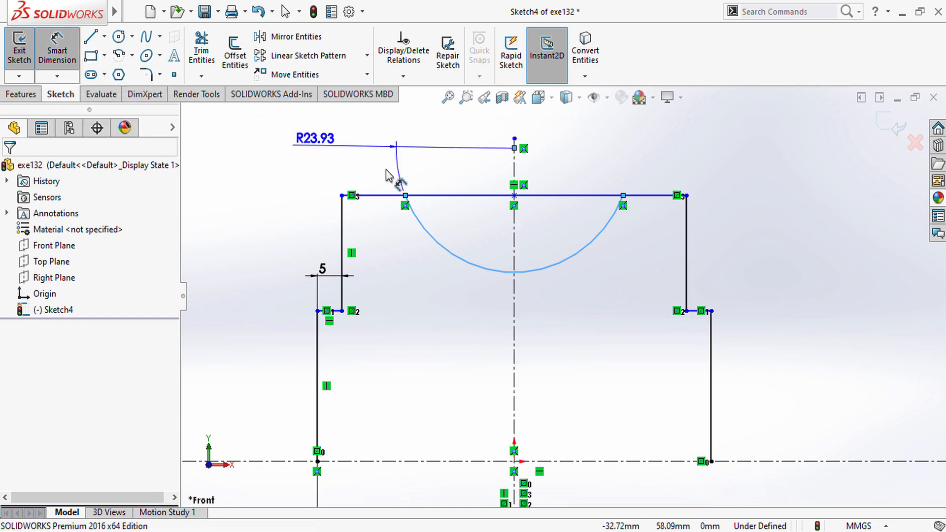
left_click(474, 241)
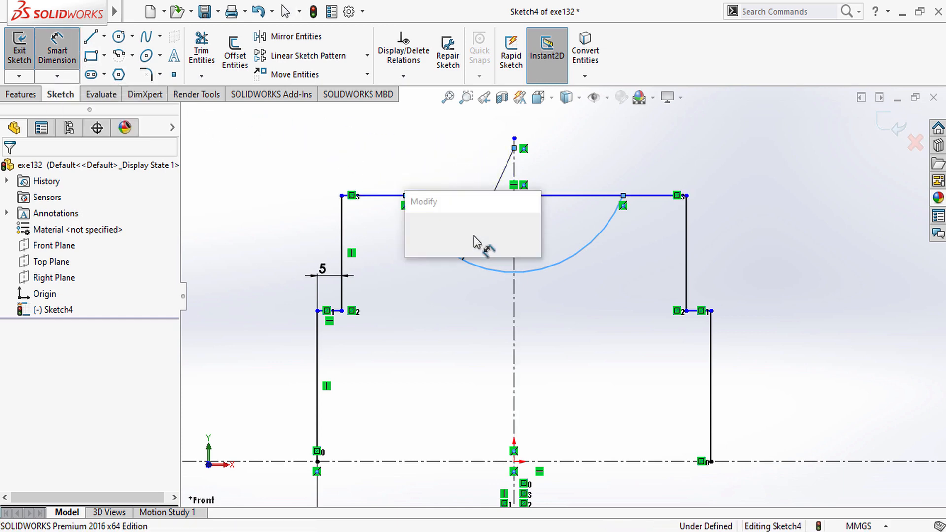
type("30")
key("Return")
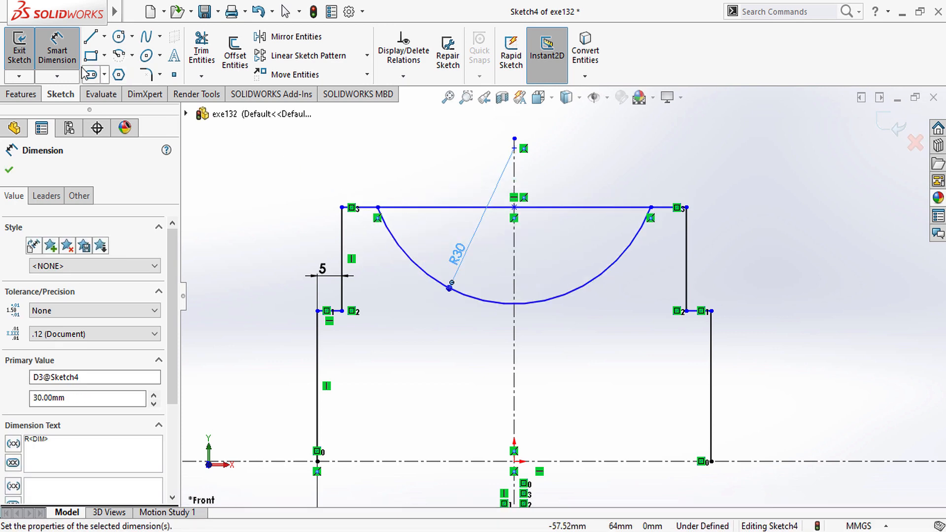
left_click(19, 96)
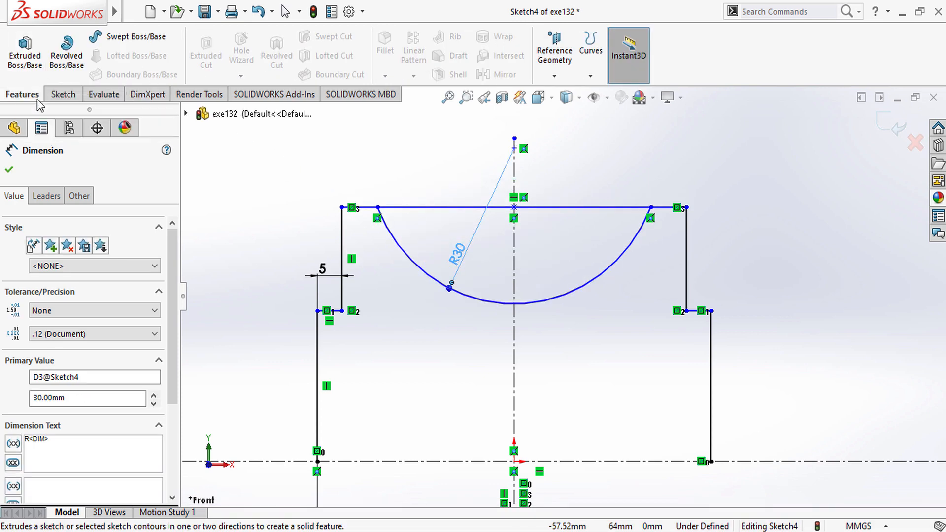
Dimension the horizontal distance from the profile's upper left corner to the arc's left endpoint as 10 mm.
left_click(59, 97)
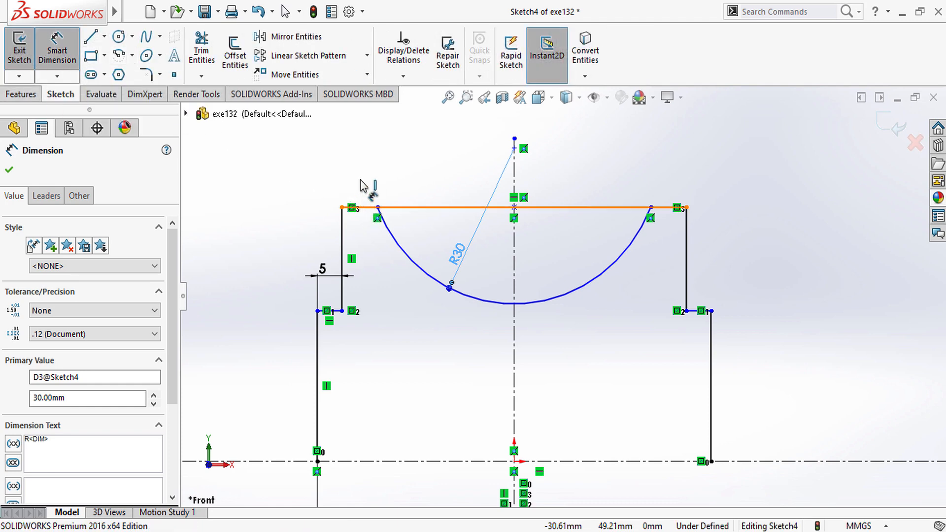
left_click(365, 207)
key("Escape")
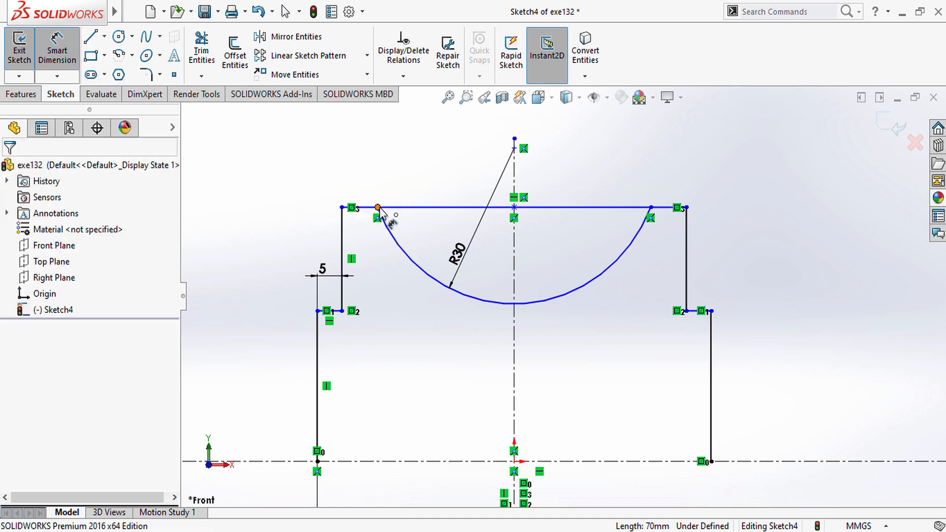
left_click(378, 208)
left_click(342, 208)
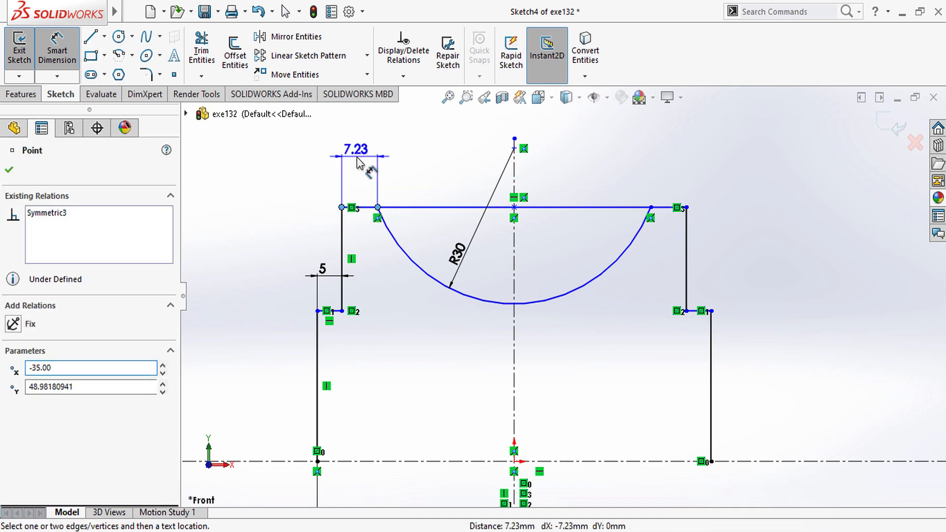
left_click(360, 163)
type("10")
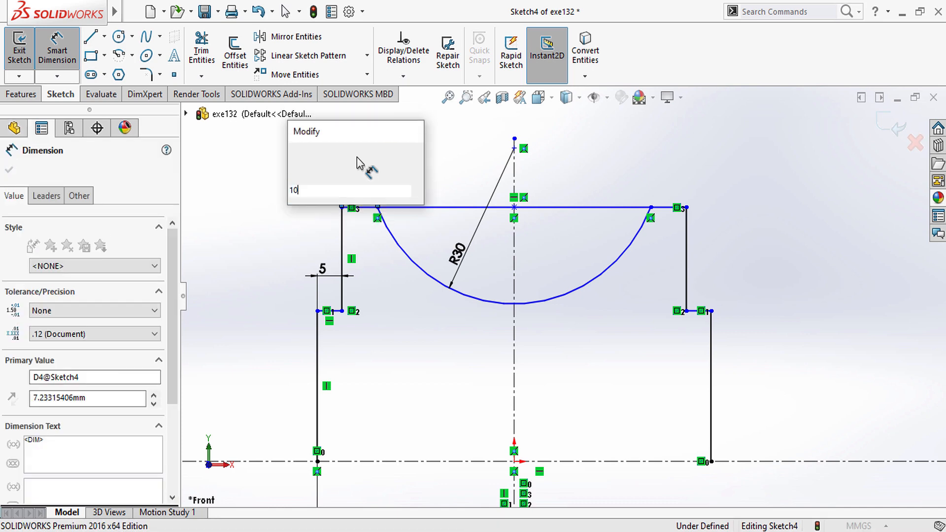
key("Return")
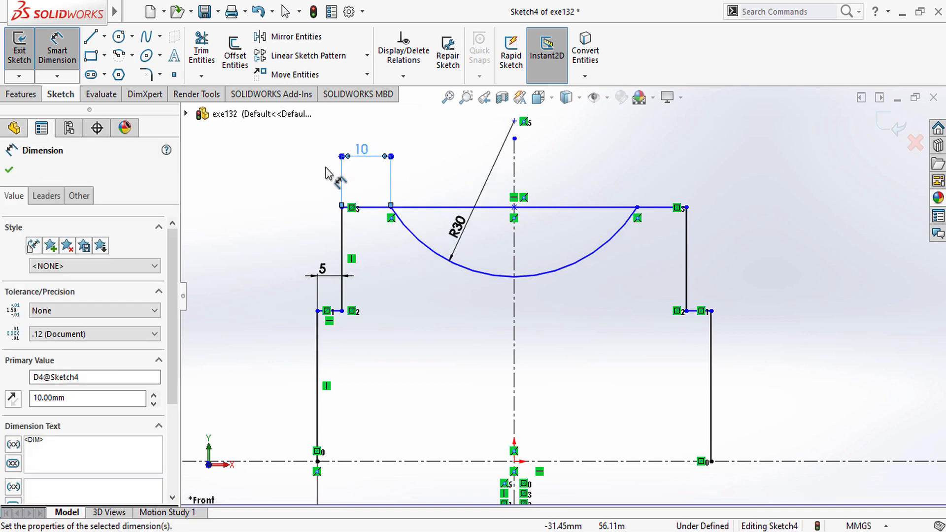
left_click(268, 167)
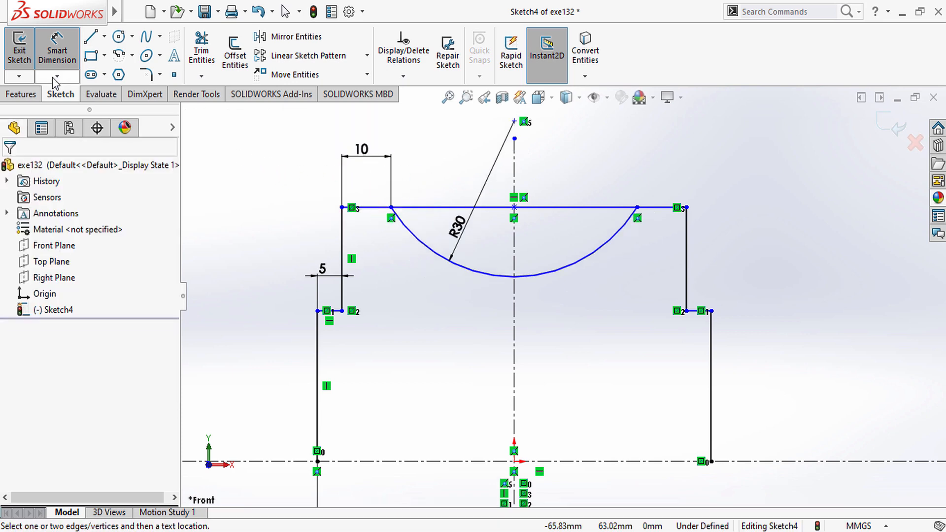
Draw a horizontal line joining the profile's two outer vertical sides, about 24 mm above the horizontal centerline.
scroll(314, 301, "down", 1)
scroll(365, 338, "up", 1)
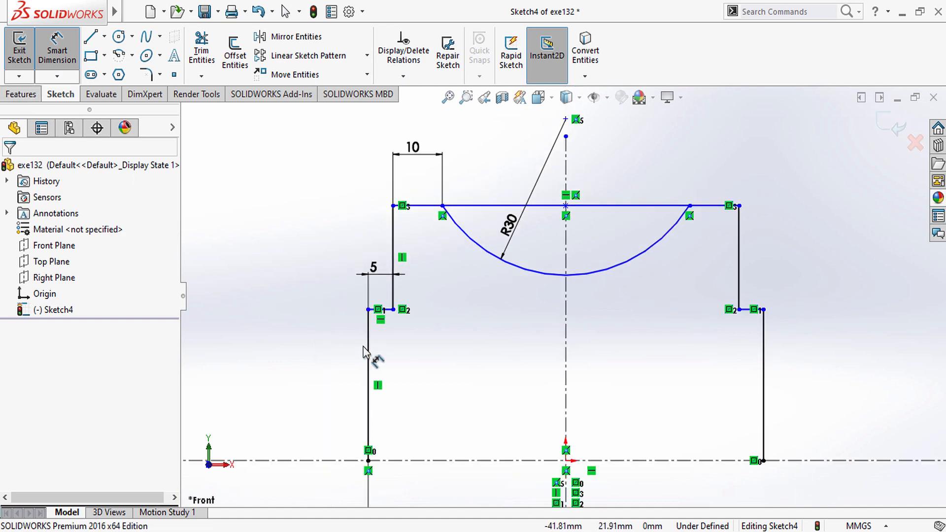
left_click(100, 37)
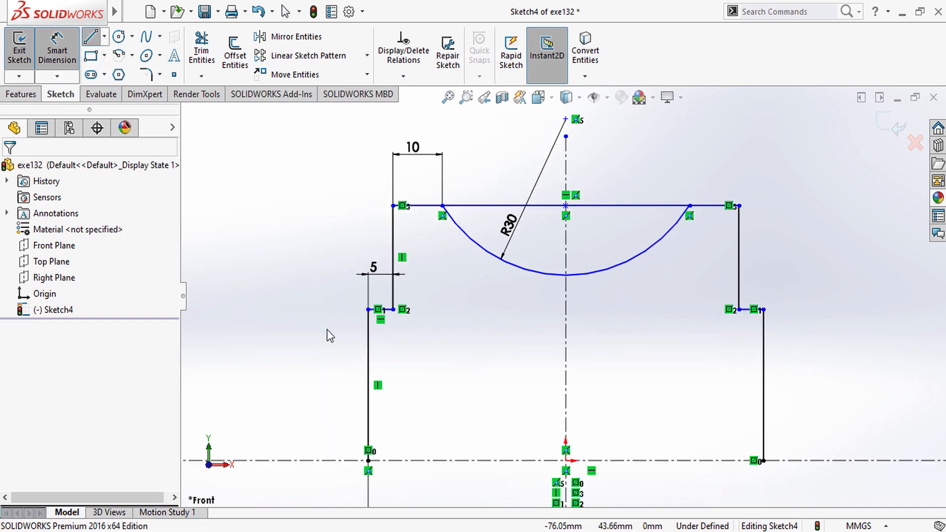
left_click(369, 336)
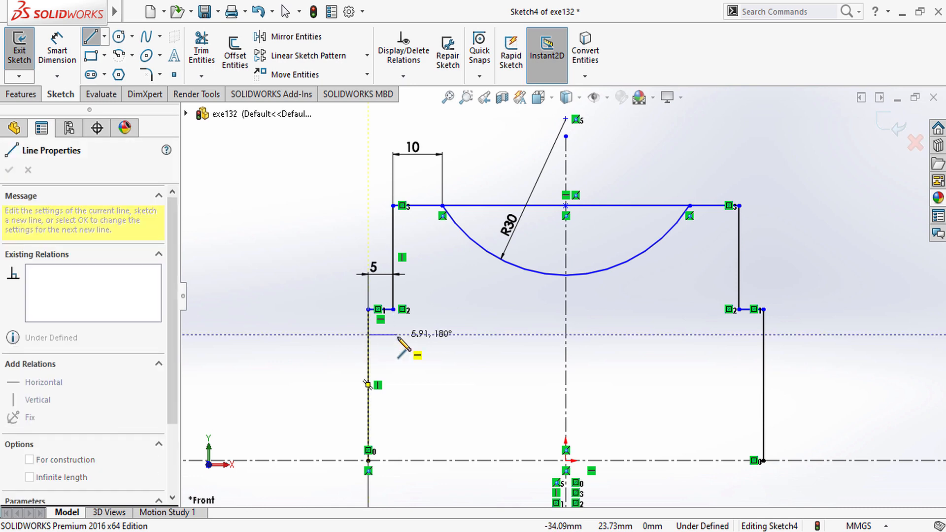
left_click(763, 335)
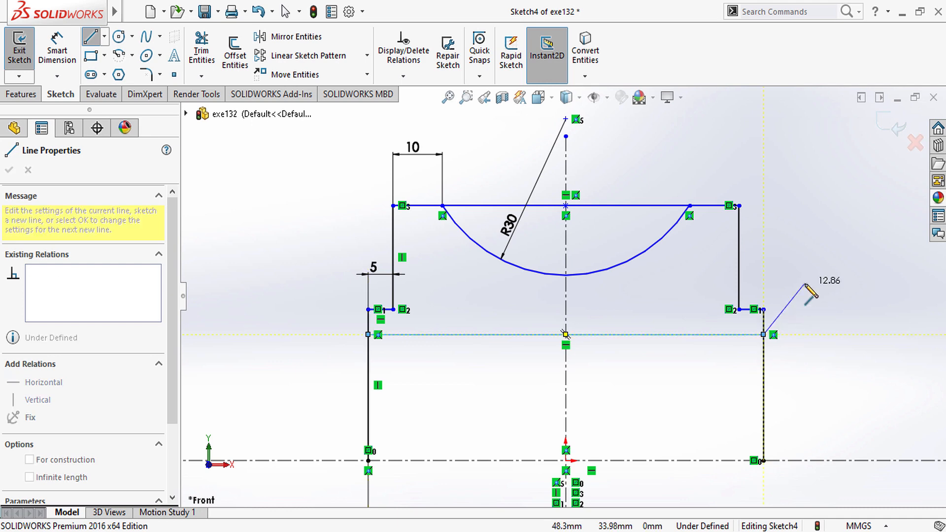
key("Escape")
Dimension the heights above the horizontal centerline: 20 mm to the new horizontal line and 30 mm to the step.
left_click(58, 49)
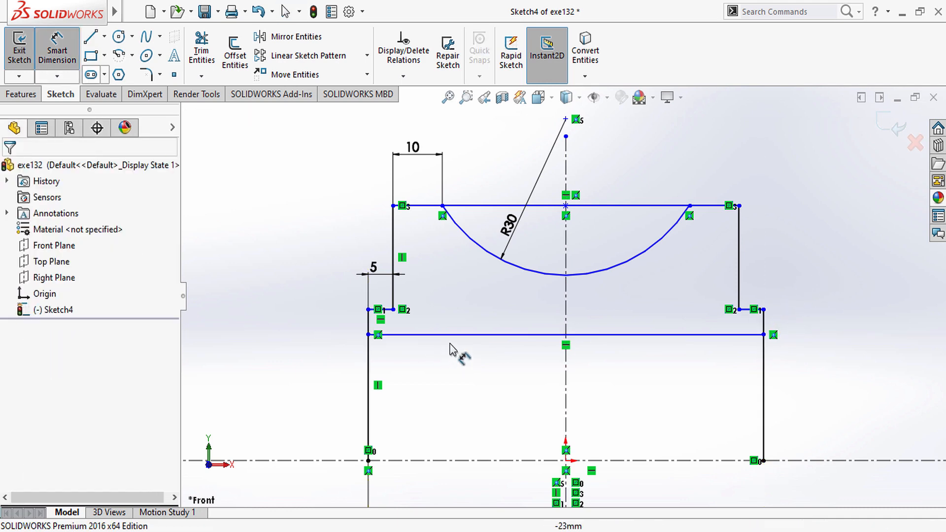
left_click(448, 336)
left_click(465, 461)
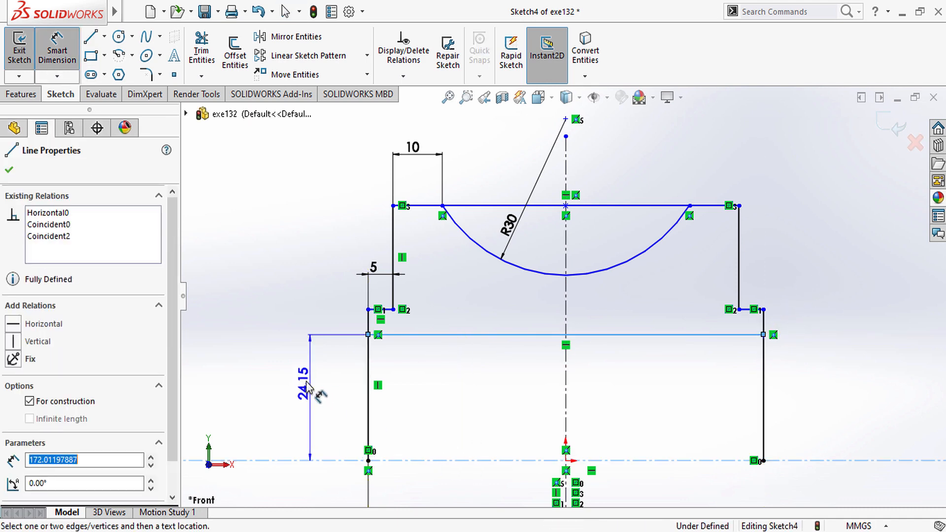
left_click(311, 392)
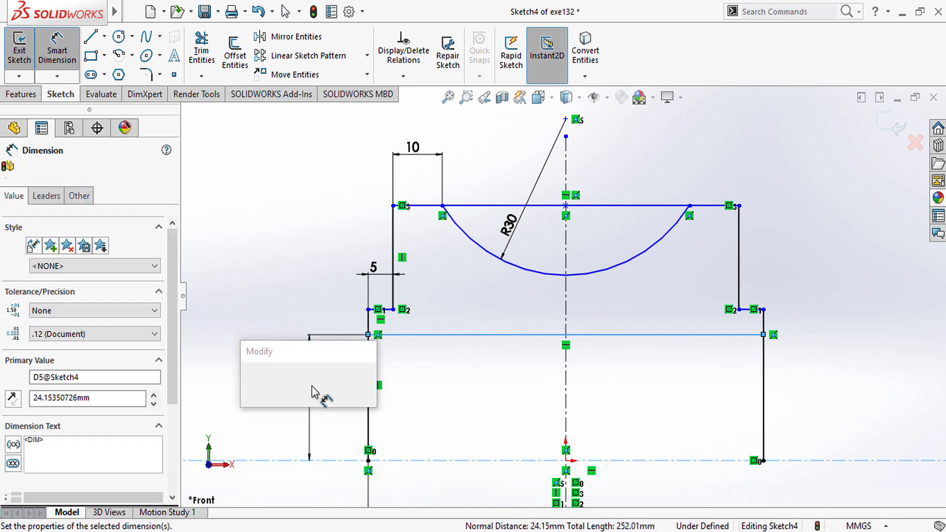
type("20")
key("Return")
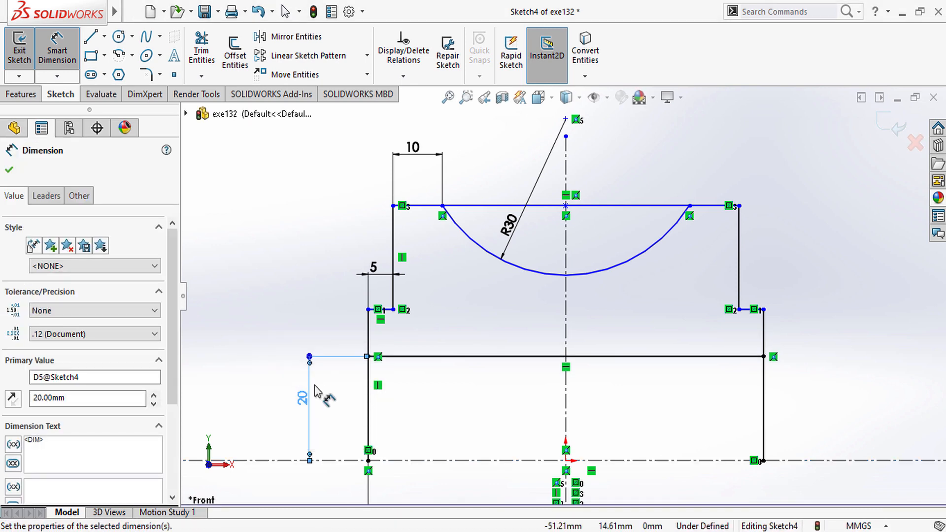
scroll(442, 298, "up", 3)
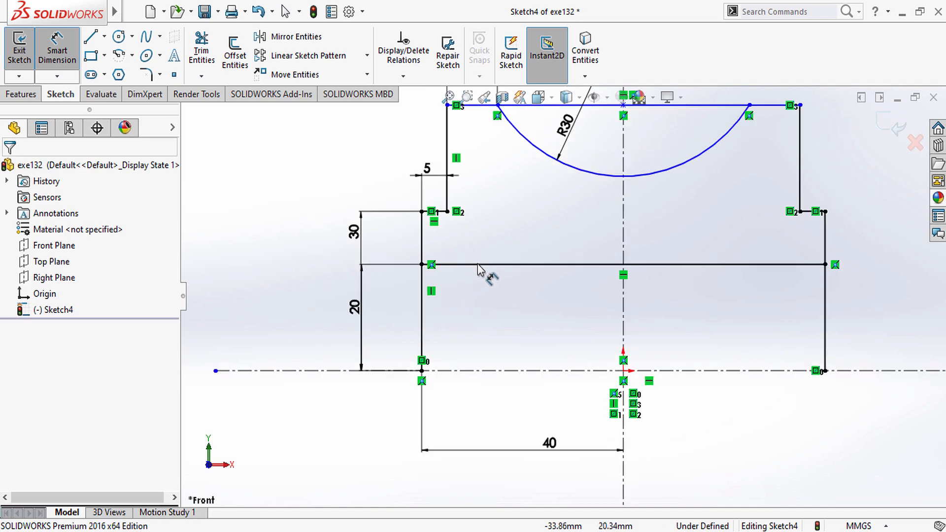
Dimension the distance from the profile's top edge to the horizontal centerline as 60 mm.
scroll(514, 211, "down", 1)
scroll(515, 213, "down", 1)
scroll(517, 218, "up", 1)
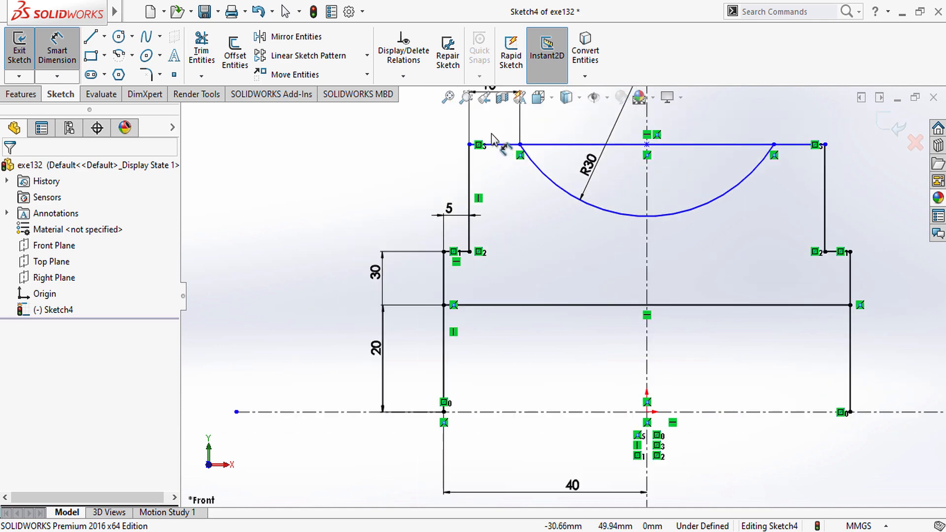
left_click(539, 144)
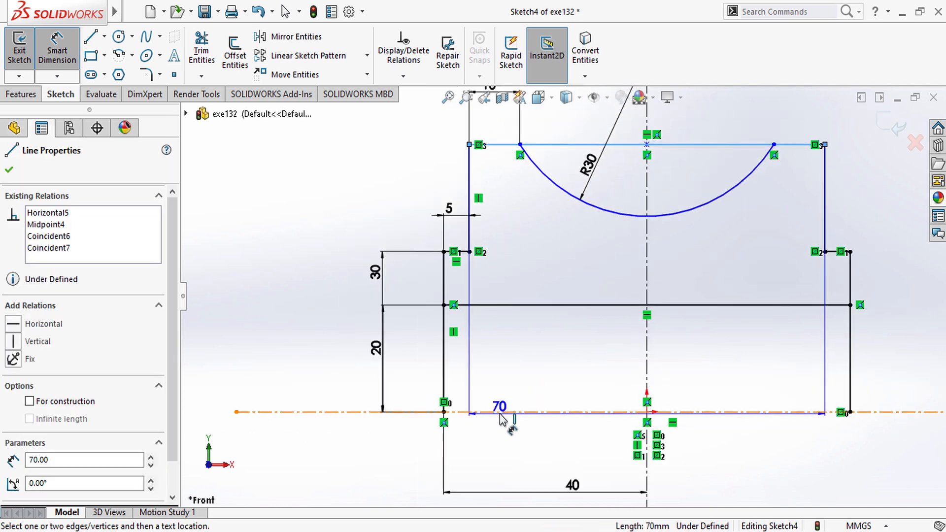
left_click(499, 413)
left_click(345, 315)
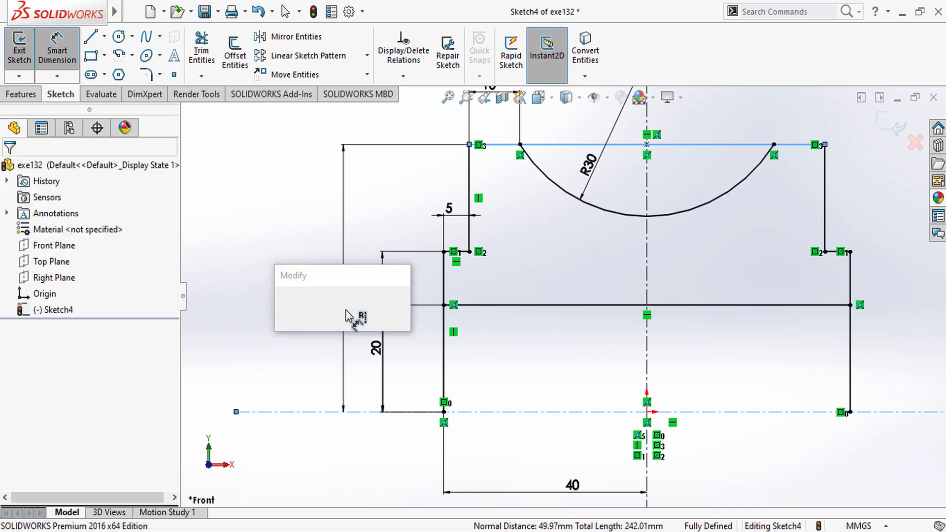
type("60")
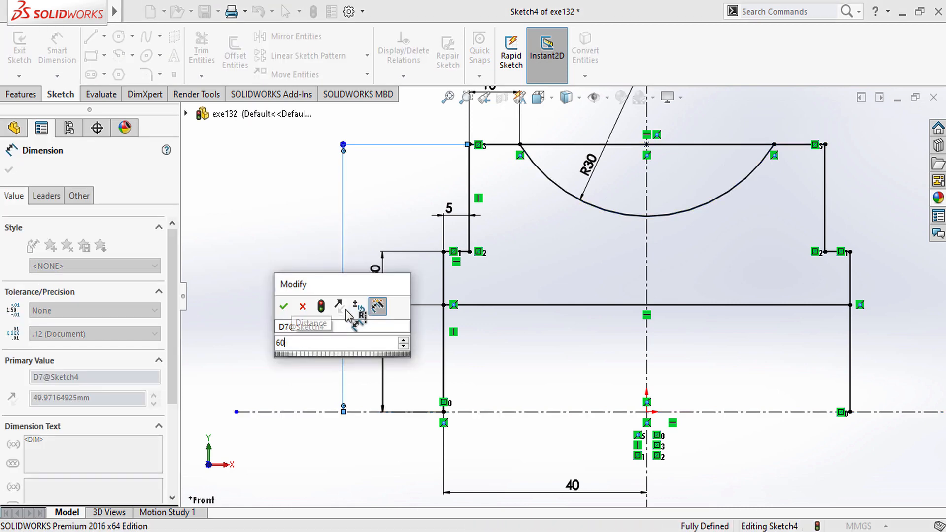
key("Return")
key("f")
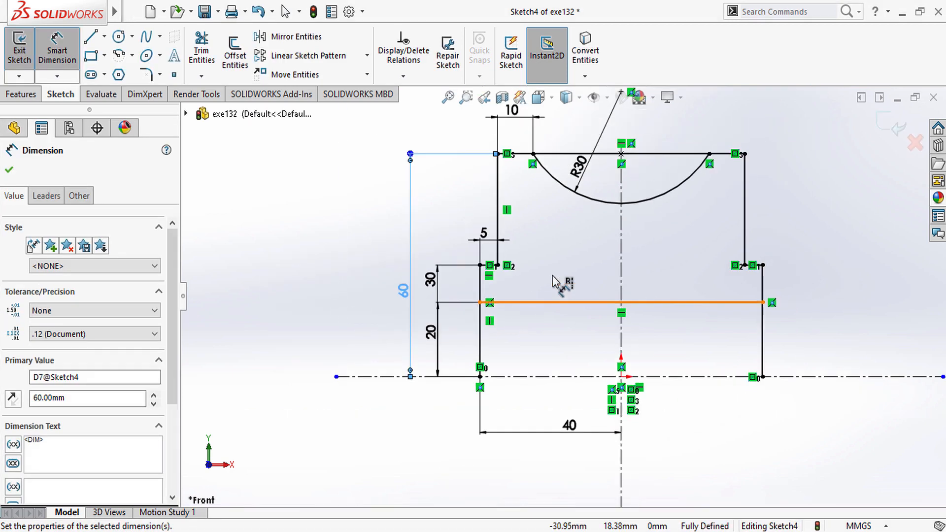
Power-trim the top edge between the arc's ends and both outer vertical sides below the lower horizontal line.
left_click(200, 65)
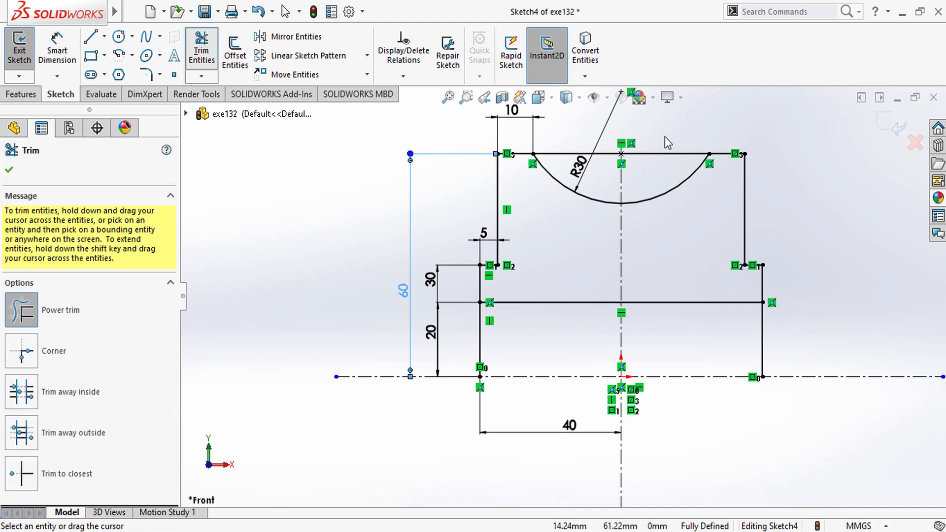
mouse_move(664, 137)
left_mouse_down()
mouse_move(648, 174)
mouse_move(563, 150)
mouse_move(558, 134)
left_mouse_up()
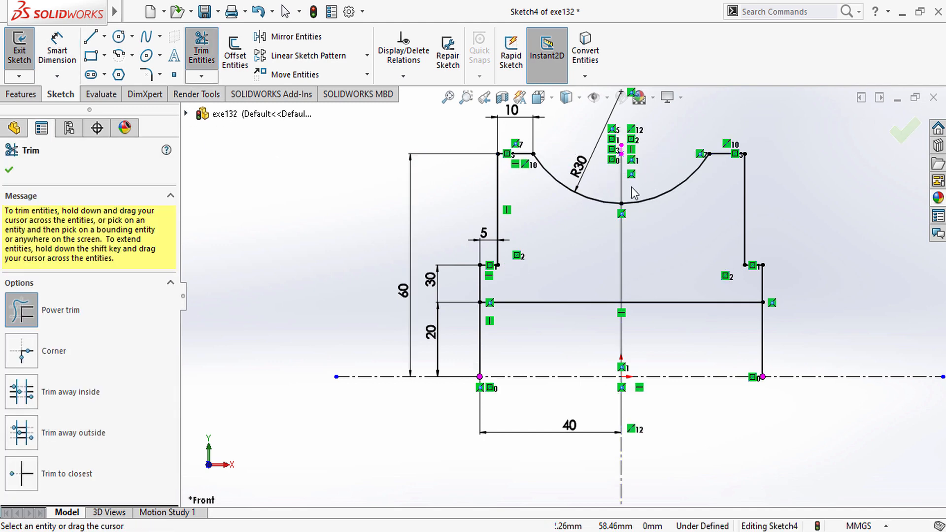
scroll(630, 329, "up", 1)
scroll(666, 277, "down", 1)
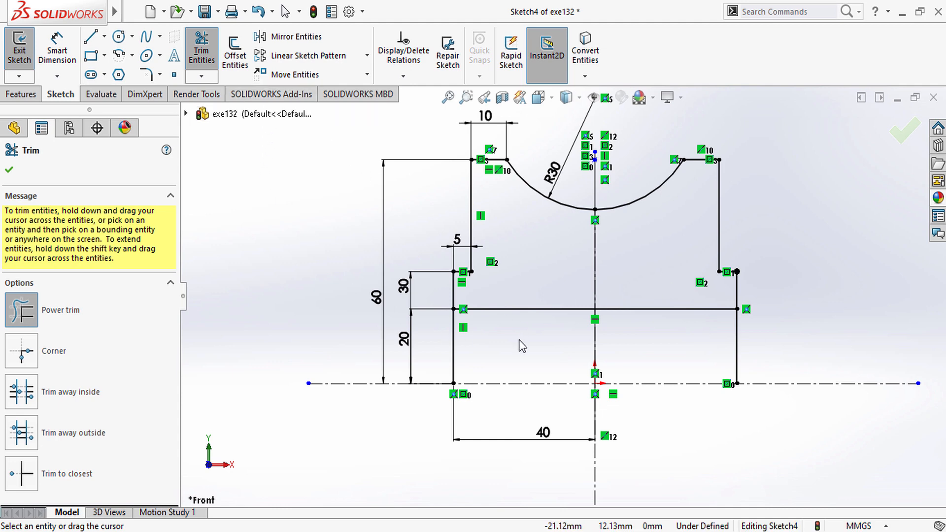
left_click_drag(446, 365, 812, 335)
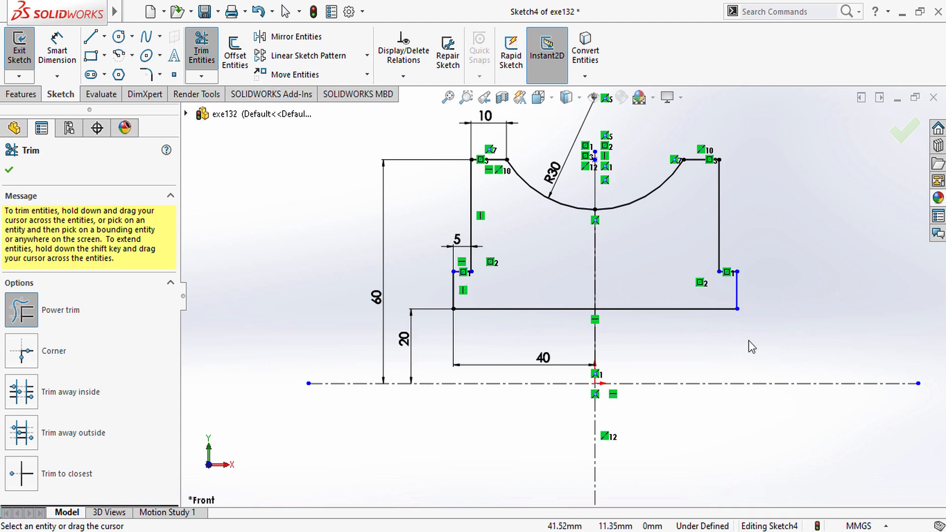
scroll(563, 296, "up", 1)
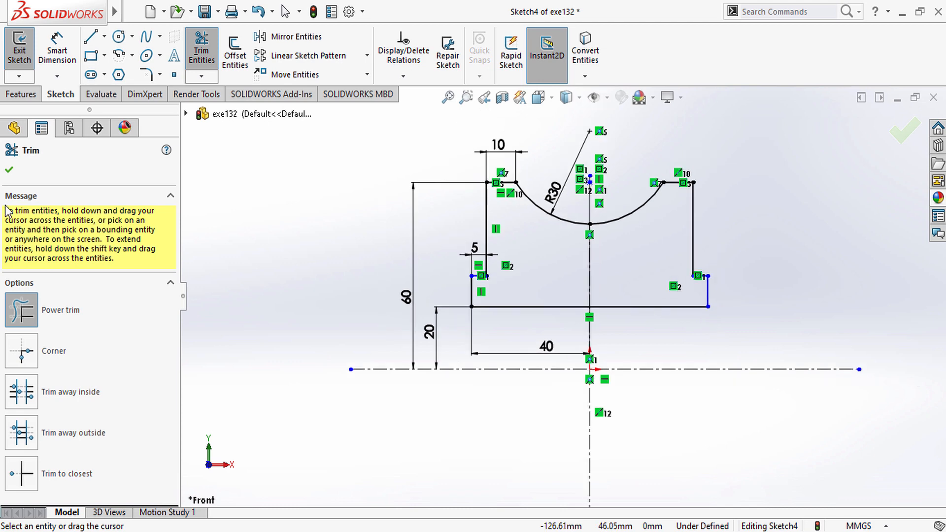
left_click(8, 171)
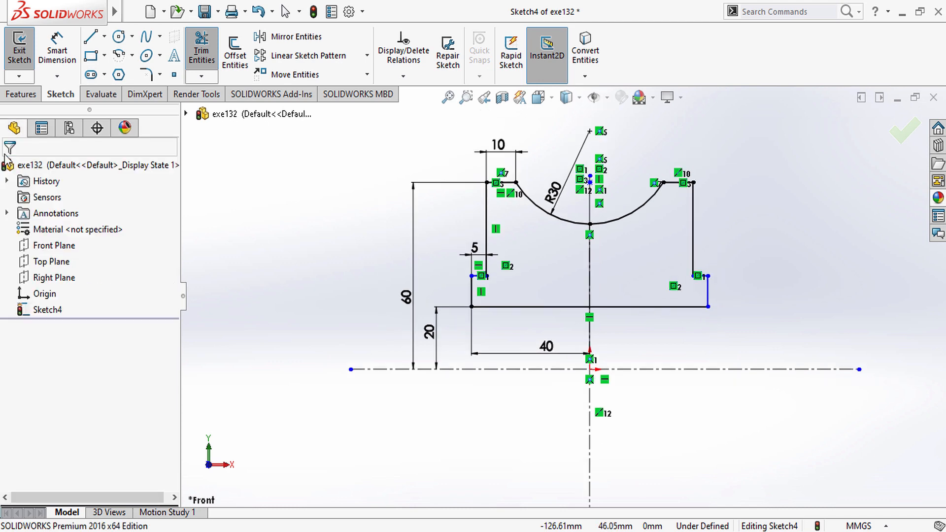
Revolve the closed profile 360 degrees about the horizontal centerline as a solid boss.
left_click(13, 95)
left_click(54, 51)
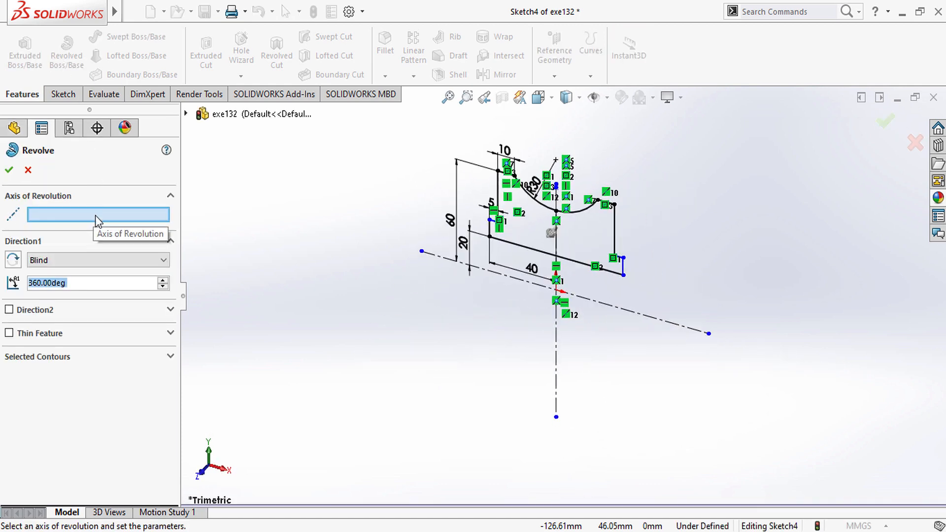
left_click(509, 274)
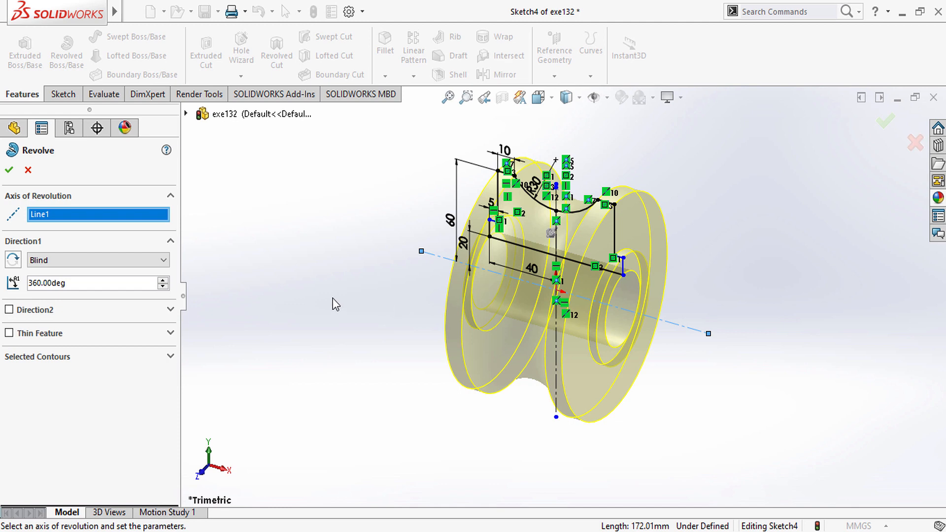
left_click(10, 173)
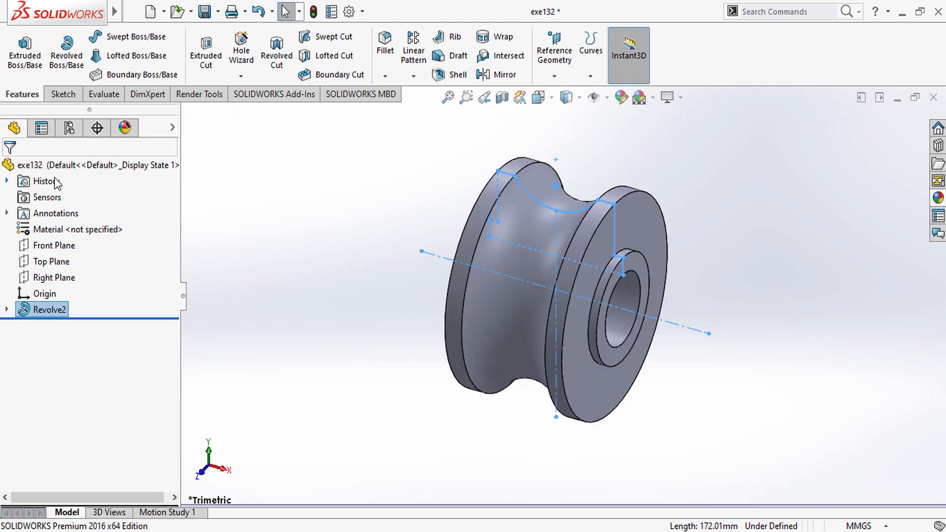
Chamfer the outer rim edges of both flanges with a 2 mm distance at 45 degrees.
left_click(663, 214)
scroll(660, 216, "down", 3)
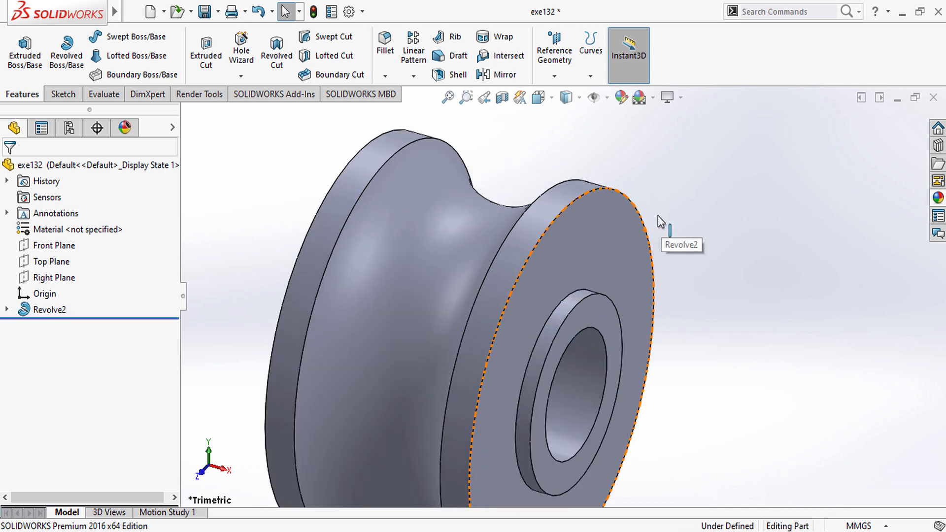
left_click(392, 78)
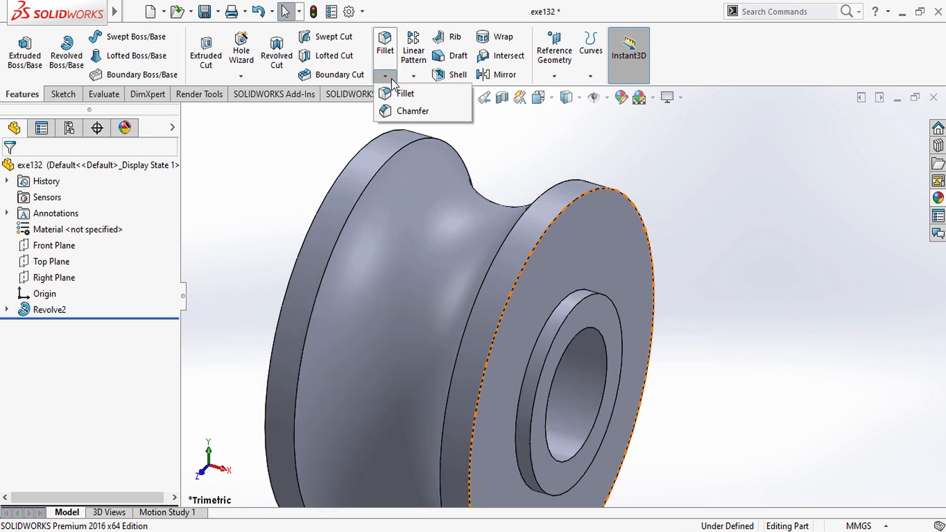
left_click(409, 113)
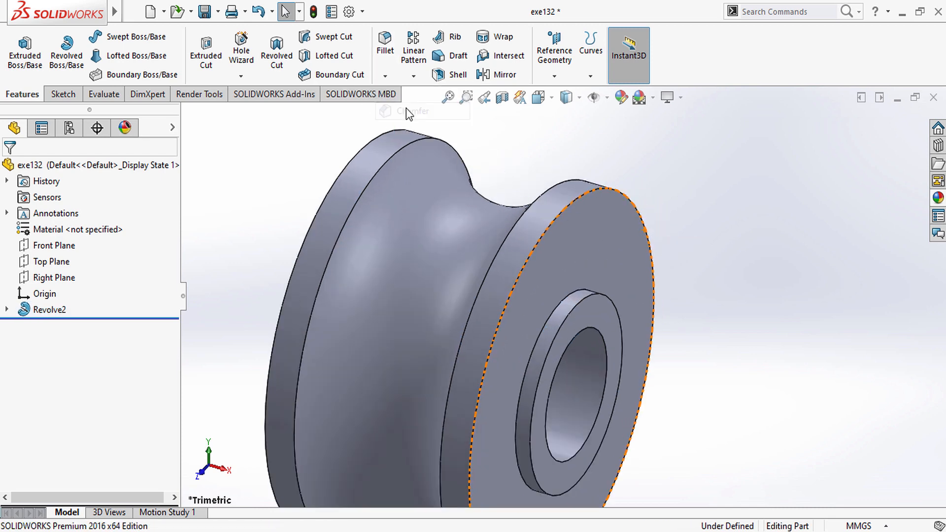
left_click(573, 203)
left_click(351, 167)
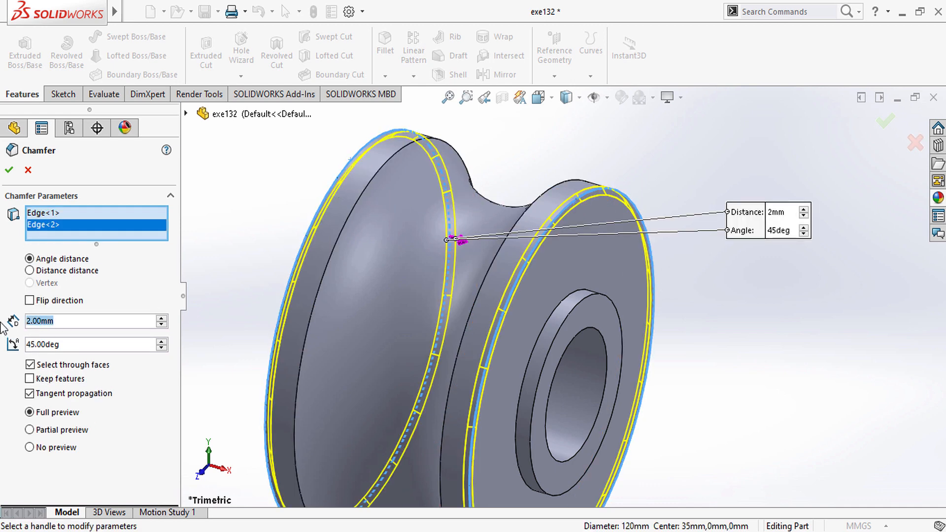
type("2")
left_click(9, 170)
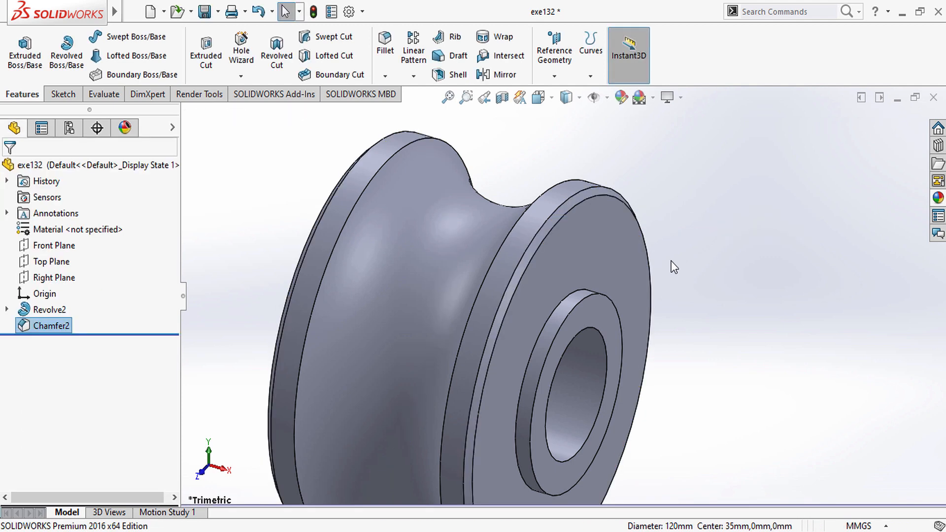
scroll(567, 319, "up", 3)
middle_click_drag(563, 322, 653, 488)
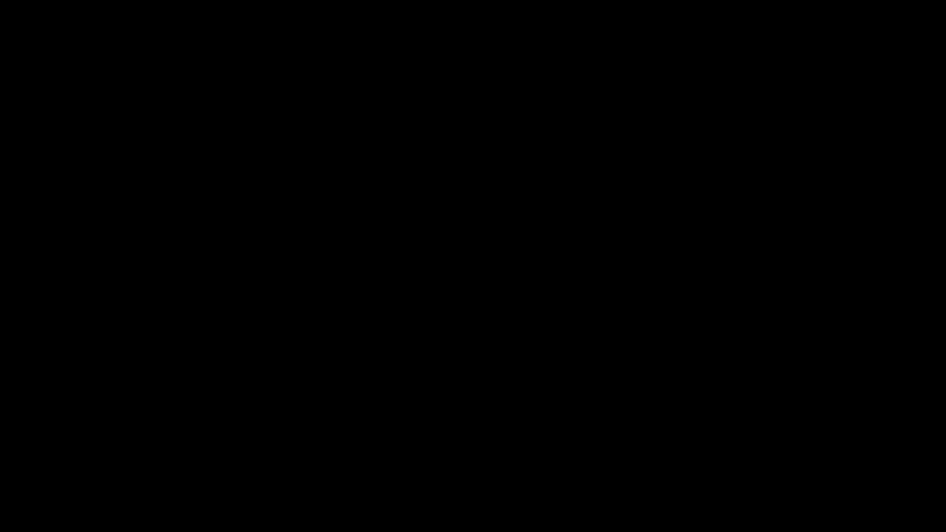